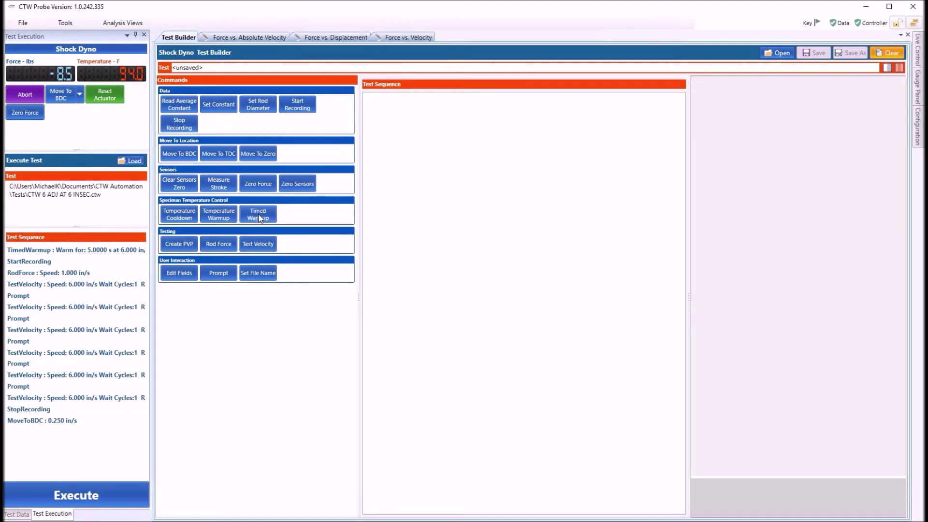
Step: Add a Temperature Warmup step and set it to 90.0 F at 8.0 in/s
{"action": "left_click", "coordinate": [220, 216]}
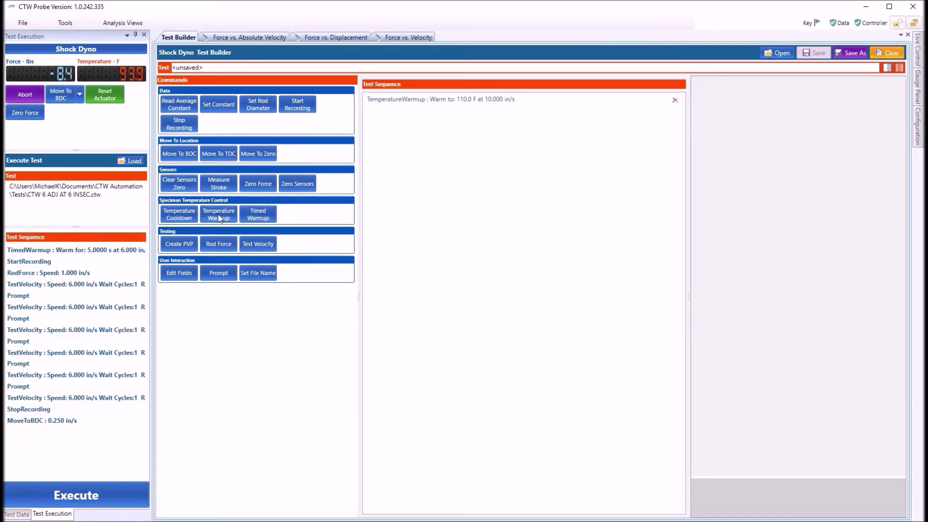
{"action": "left_click", "coordinate": [447, 99]}
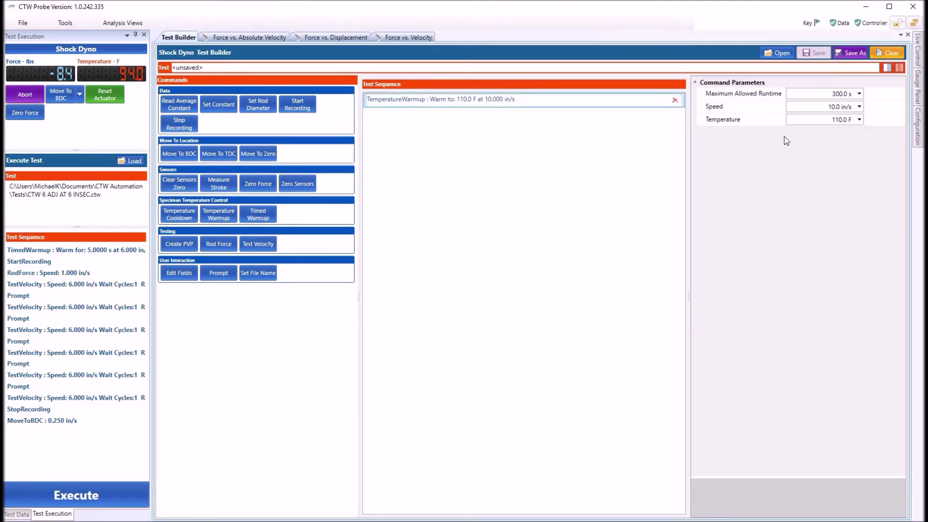
{"action": "double_click", "coordinate": [850, 121]}
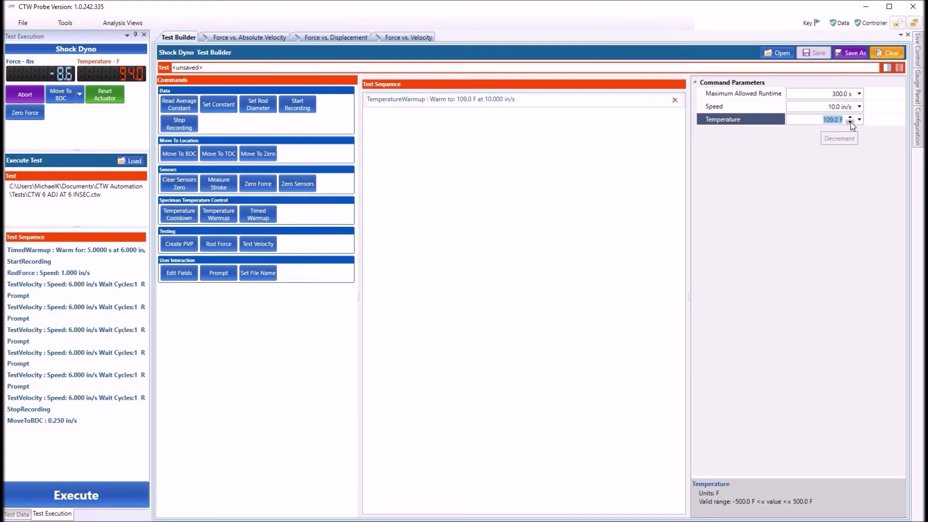
{"action": "double_click", "coordinate": [850, 122]}
{"action": "double_click", "coordinate": [850, 123]}
{"action": "double_click", "coordinate": [850, 122]}
{"action": "double_click", "coordinate": [850, 122]}
{"action": "double_click", "coordinate": [850, 122]}
{"action": "double_click", "coordinate": [850, 122]}
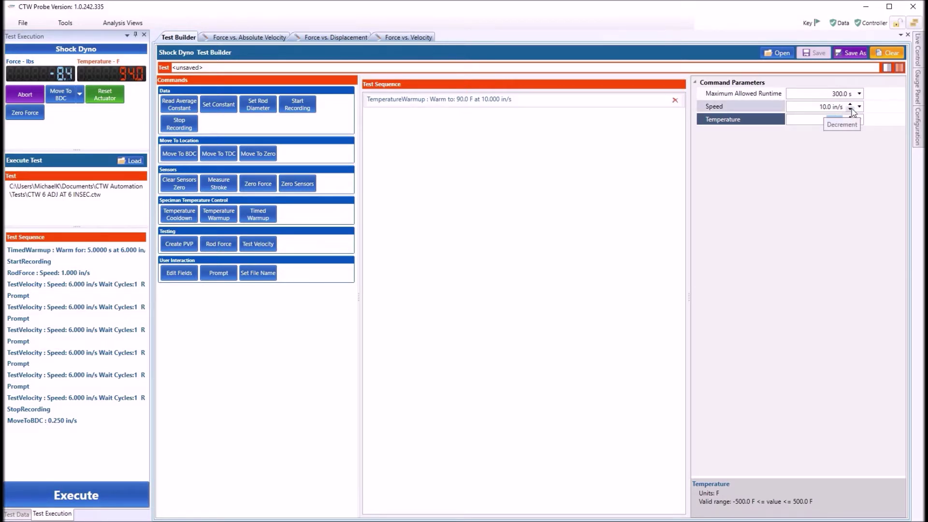
{"action": "left_click", "coordinate": [850, 110]}
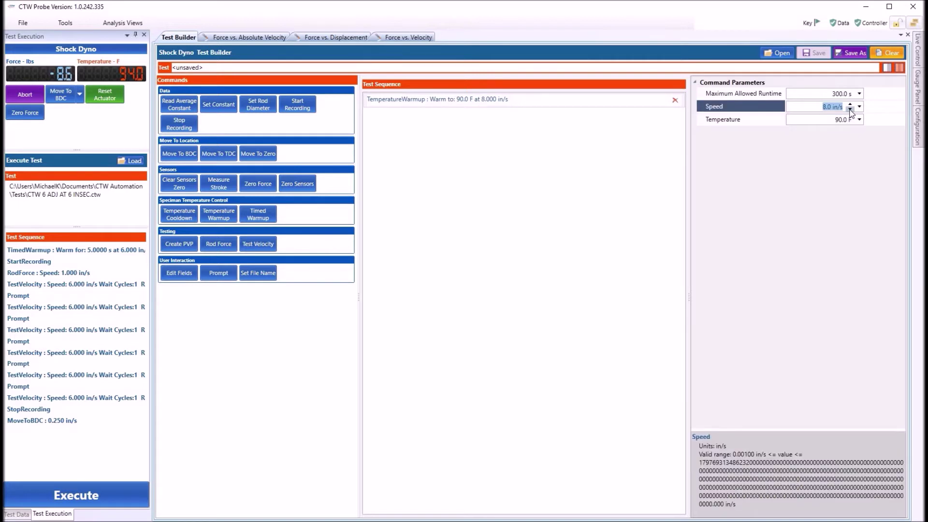
{"action": "left_click", "coordinate": [850, 110]}
Step: Add a StartRecording step, then a RodForce step with 2.0 s settle time at 0.5 in/s
{"action": "left_click", "coordinate": [297, 109]}
{"action": "left_click", "coordinate": [297, 108]}
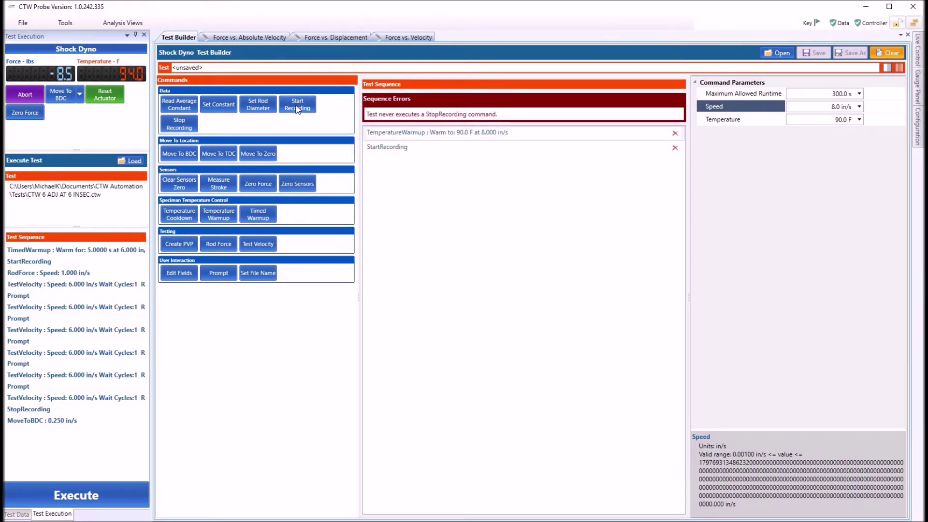
{"action": "left_click", "coordinate": [218, 246]}
{"action": "left_click", "coordinate": [425, 163]}
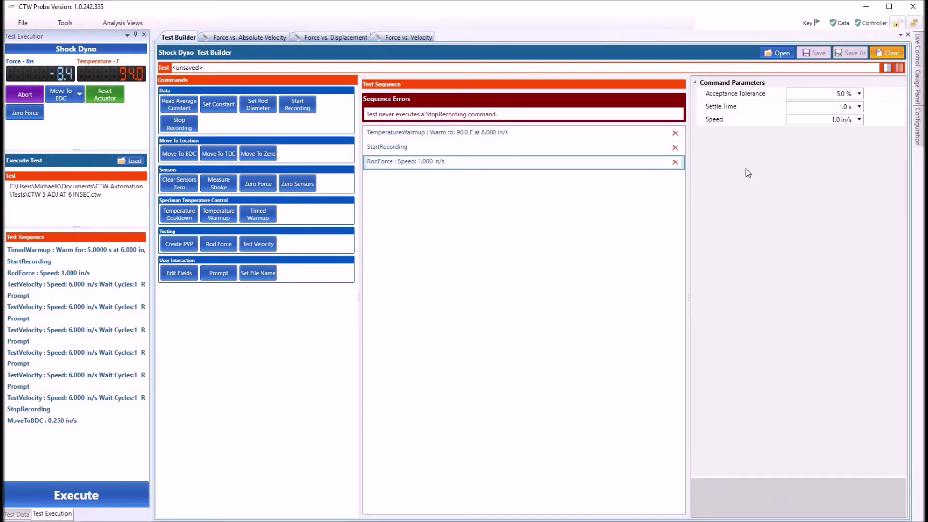
{"action": "left_click", "coordinate": [851, 108]}
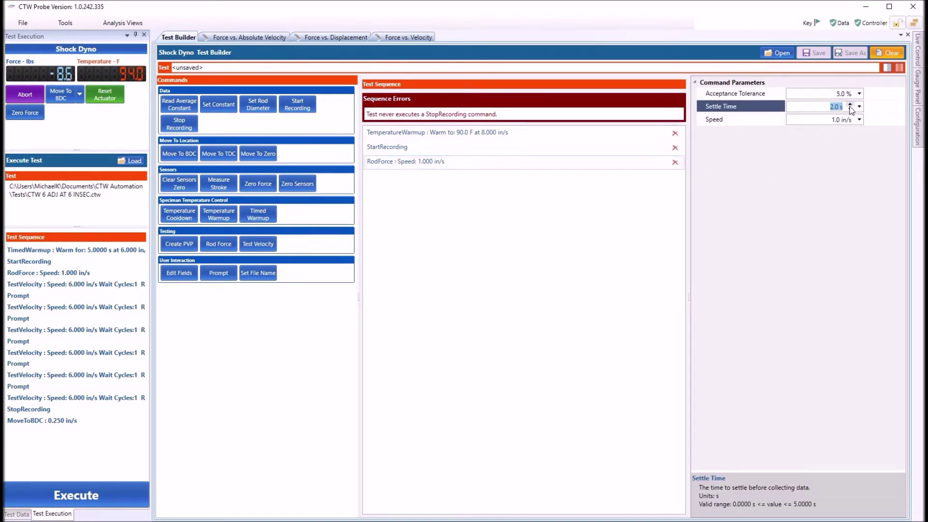
{"action": "left_click", "coordinate": [850, 122]}
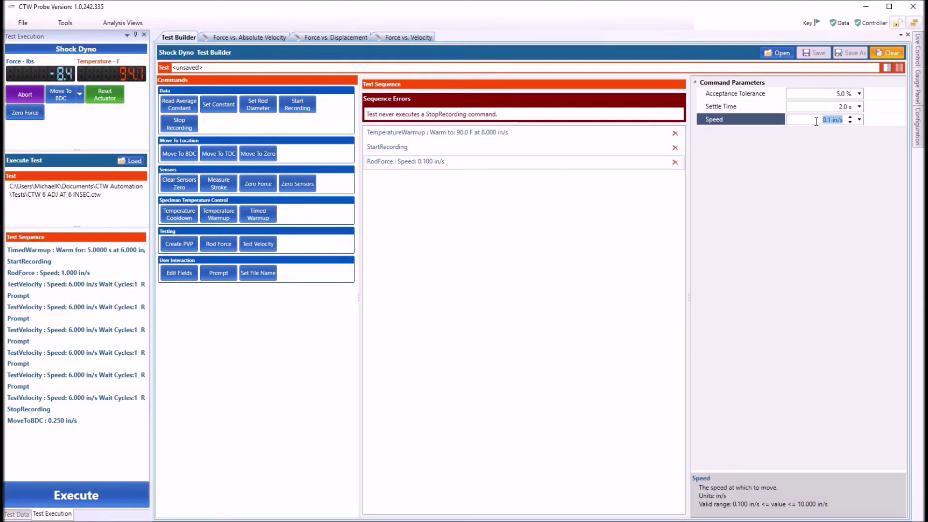
{"action": "type", "text": ".5"}
{"action": "key", "text": "Return"}
Step: Append TestVelocity steps until eleven 10.000 in/s rows are in the Test Sequence
{"action": "left_click", "coordinate": [260, 247]}
{"action": "left_click", "coordinate": [260, 248]}
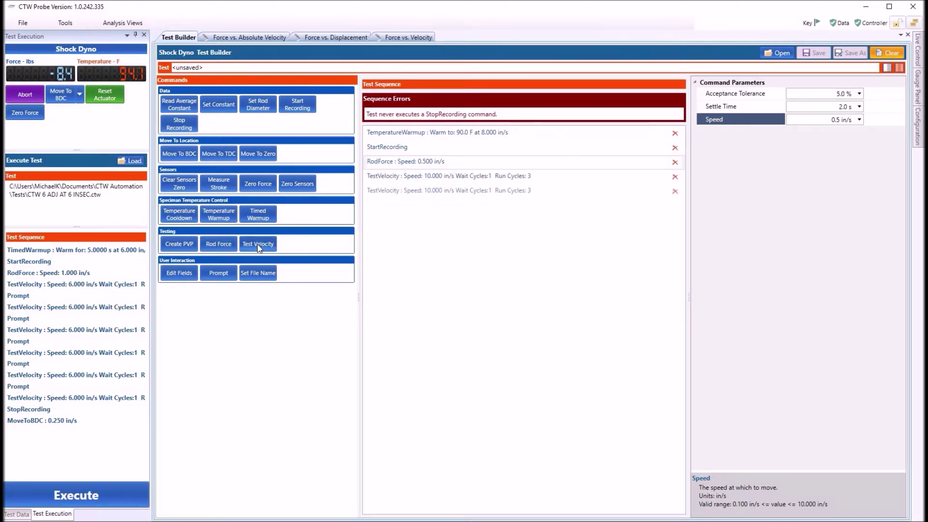
{"action": "left_click", "coordinate": [259, 247]}
{"action": "left_click", "coordinate": [259, 248]}
{"action": "left_click", "coordinate": [259, 247]}
{"action": "left_click", "coordinate": [259, 247]}
{"action": "left_click", "coordinate": [259, 247]}
{"action": "left_click", "coordinate": [258, 246]}
{"action": "left_click", "coordinate": [258, 247]}
{"action": "left_click", "coordinate": [257, 244]}
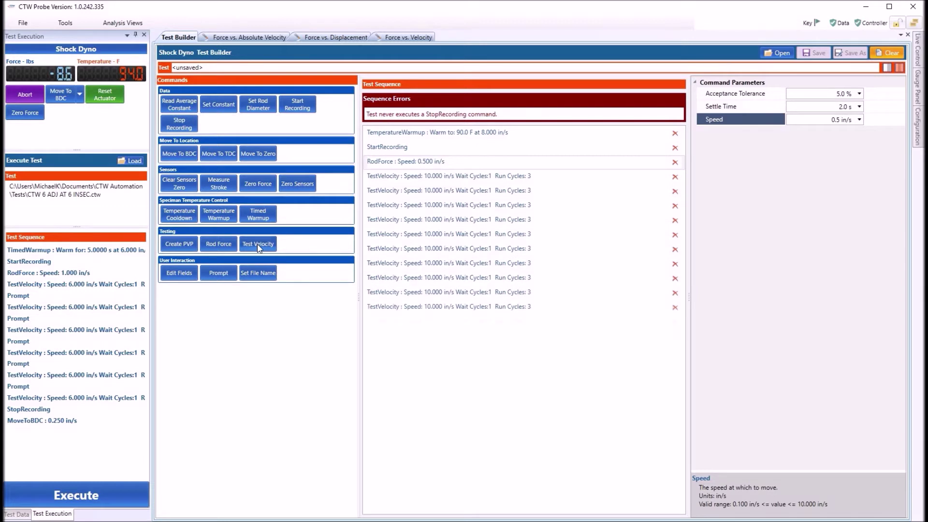
{"action": "left_click", "coordinate": [257, 244]}
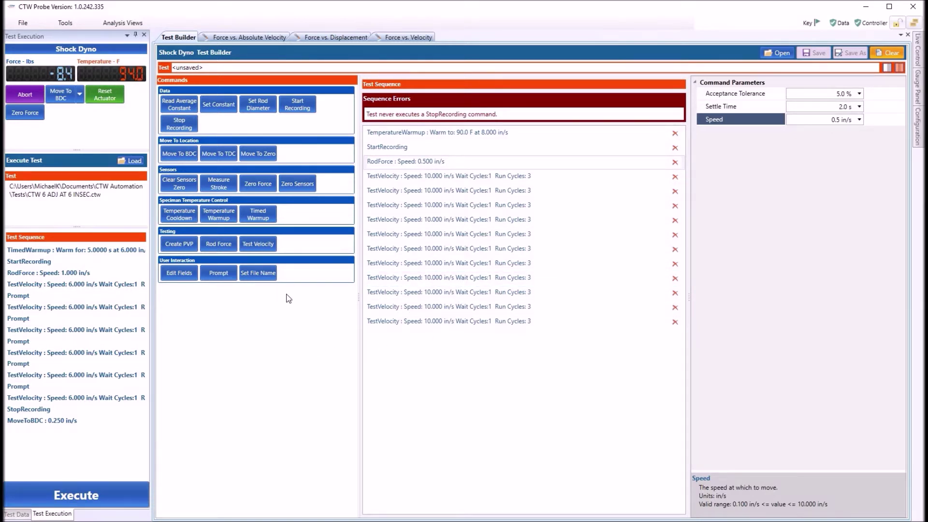
Step: Turn off Stop On Completion on the first two velocity steps, running at 1 and 2 in/s
{"action": "left_click", "coordinate": [471, 178]}
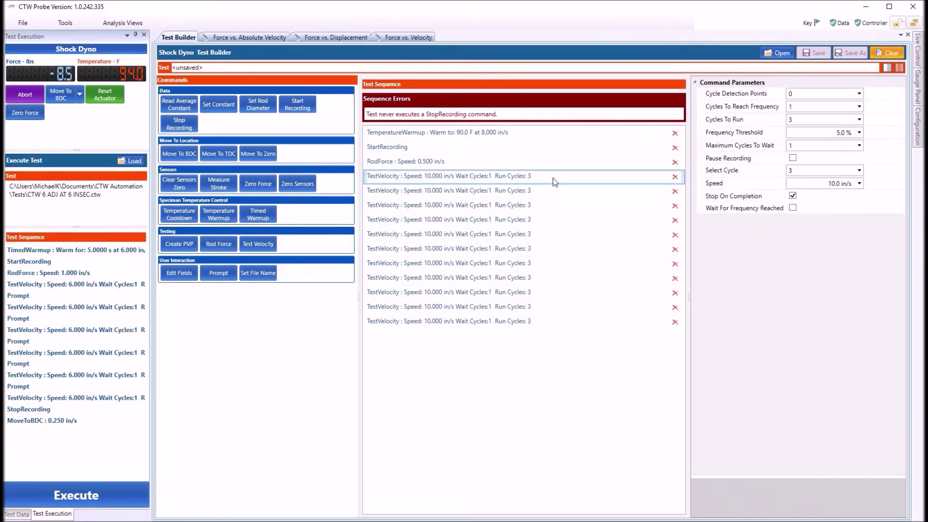
{"action": "left_click", "coordinate": [792, 196]}
{"action": "left_click", "coordinate": [793, 197]}
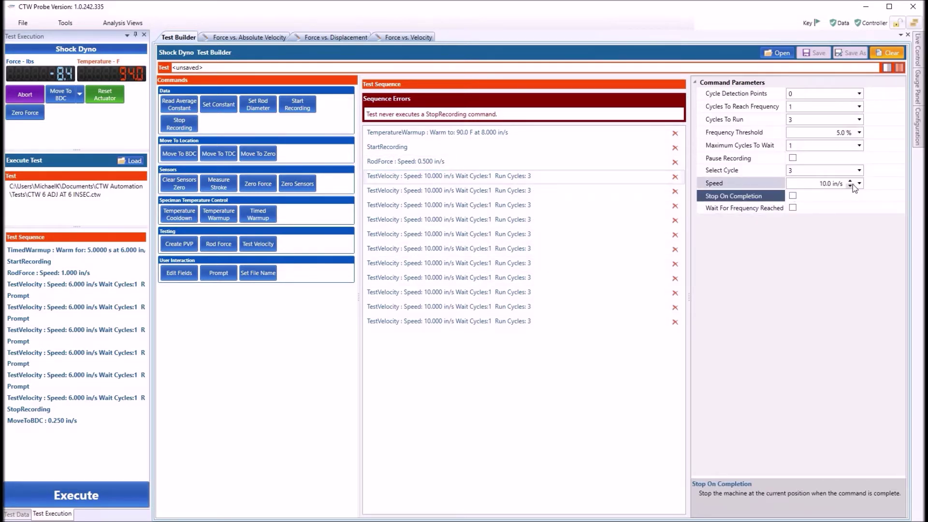
{"action": "scroll", "coordinate": [852, 185], "scroll_direction": "down", "scroll_amount": 4}
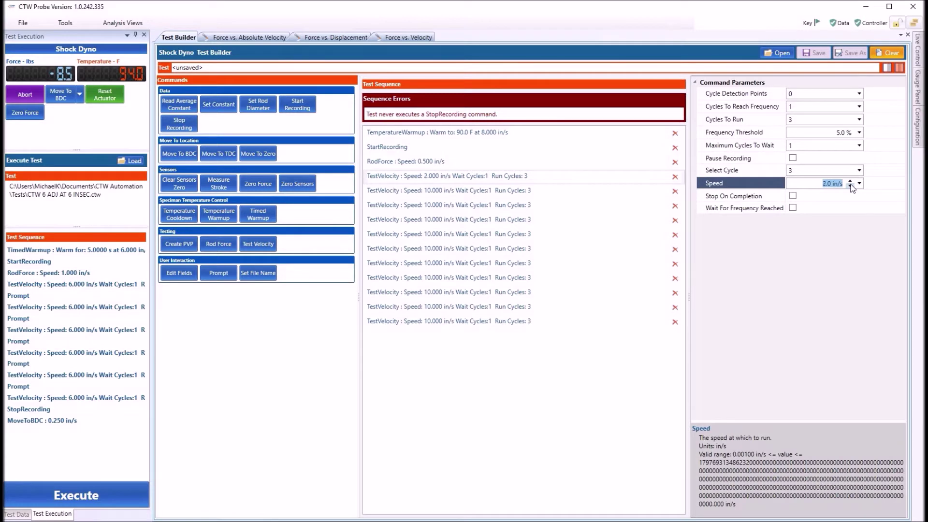
{"action": "left_click", "coordinate": [511, 195]}
{"action": "left_click", "coordinate": [791, 196]}
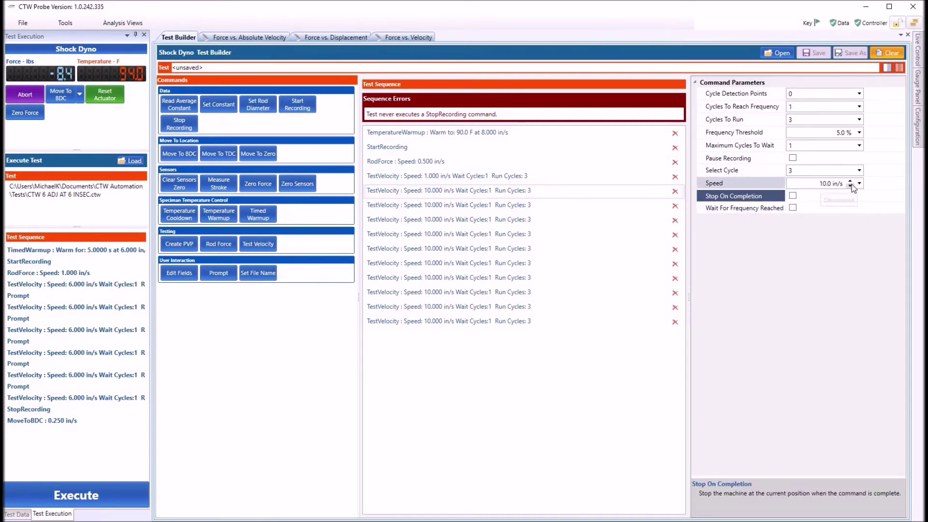
{"action": "scroll", "coordinate": [852, 186], "scroll_direction": "down", "scroll_amount": 5}
{"action": "scroll", "coordinate": [851, 186], "scroll_direction": "down", "scroll_amount": 1}
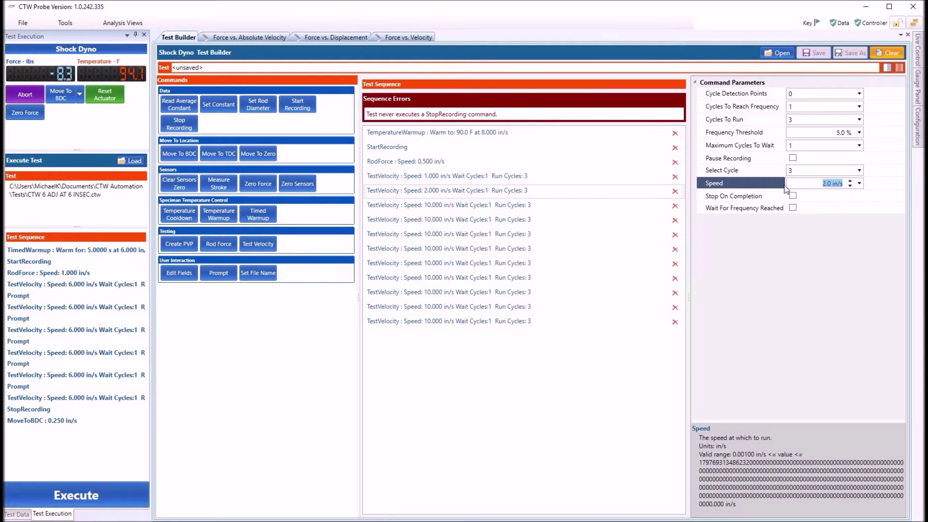
Step: Set the third and fourth velocity steps to 3 and 5 in/s without stopping on completion
{"action": "left_click", "coordinate": [494, 208]}
{"action": "left_click", "coordinate": [795, 198]}
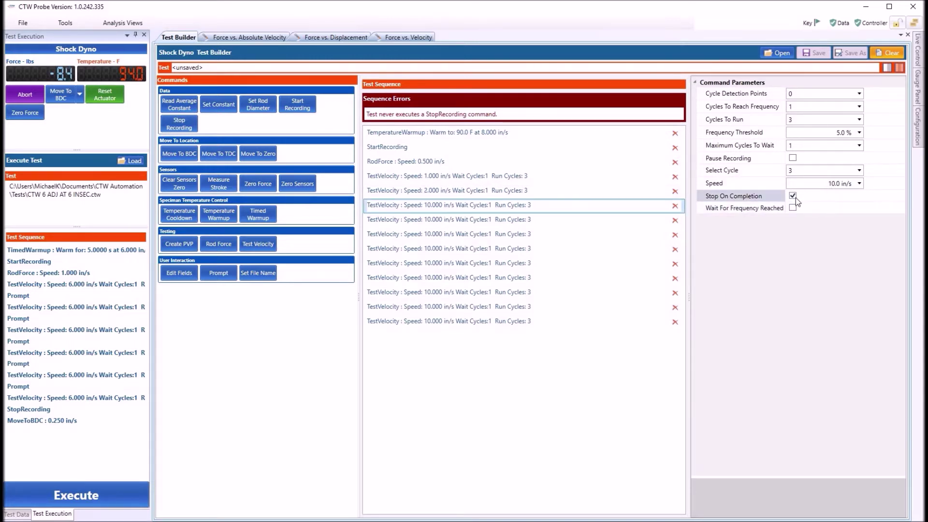
{"action": "left_click", "coordinate": [814, 184]}
{"action": "type", "text": "3"}
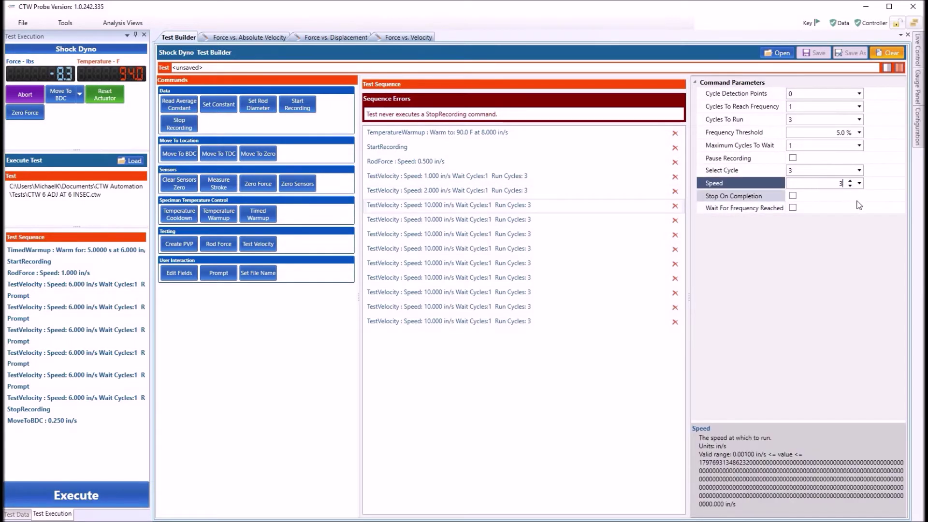
{"action": "left_click", "coordinate": [523, 222]}
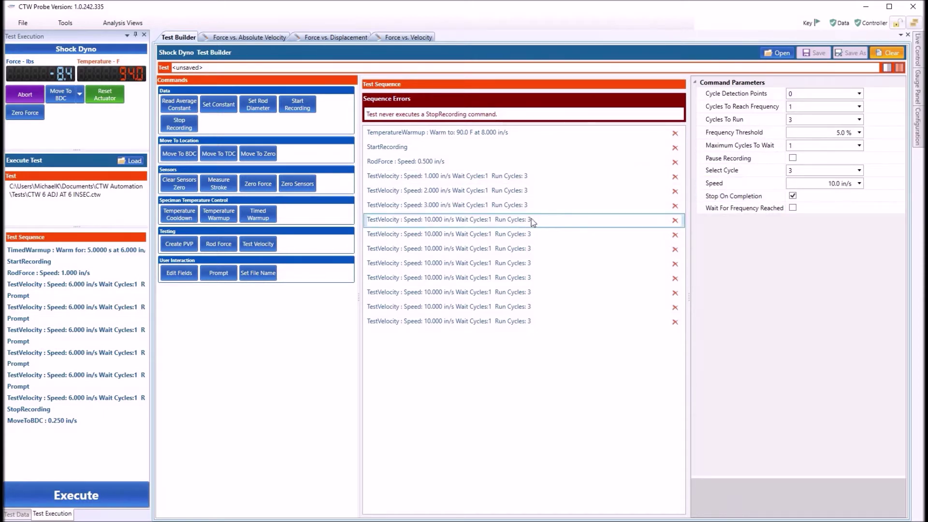
{"action": "left_click", "coordinate": [792, 196]}
{"action": "left_click", "coordinate": [792, 196]}
{"action": "left_click", "coordinate": [817, 184]}
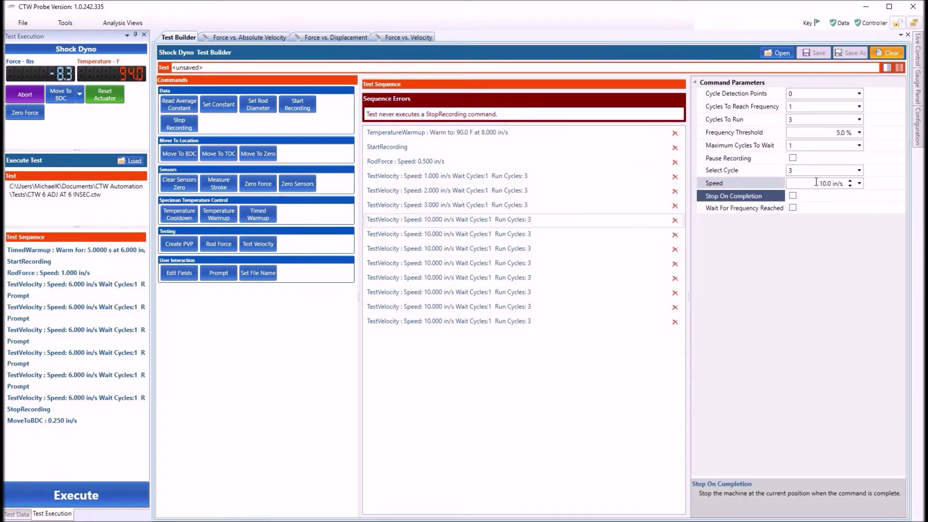
{"action": "type", "text": "5"}
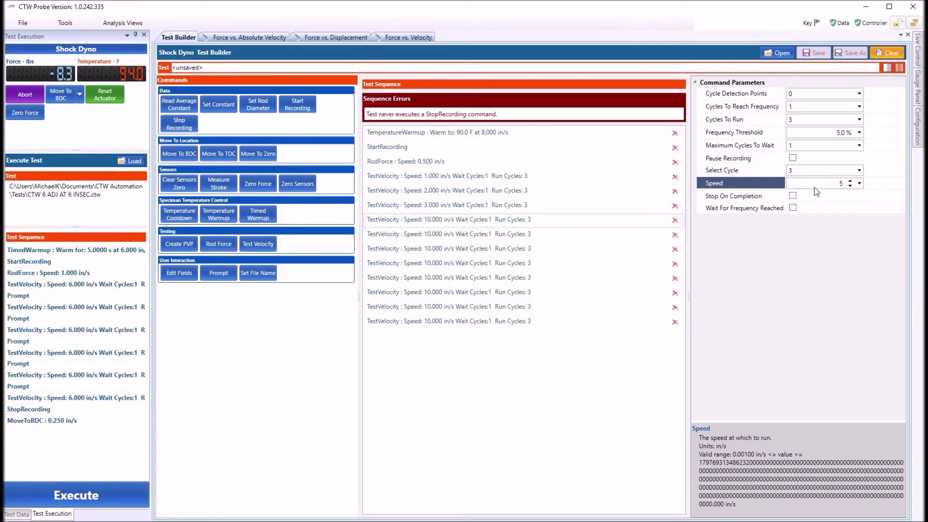
{"action": "left_click", "coordinate": [503, 237]}
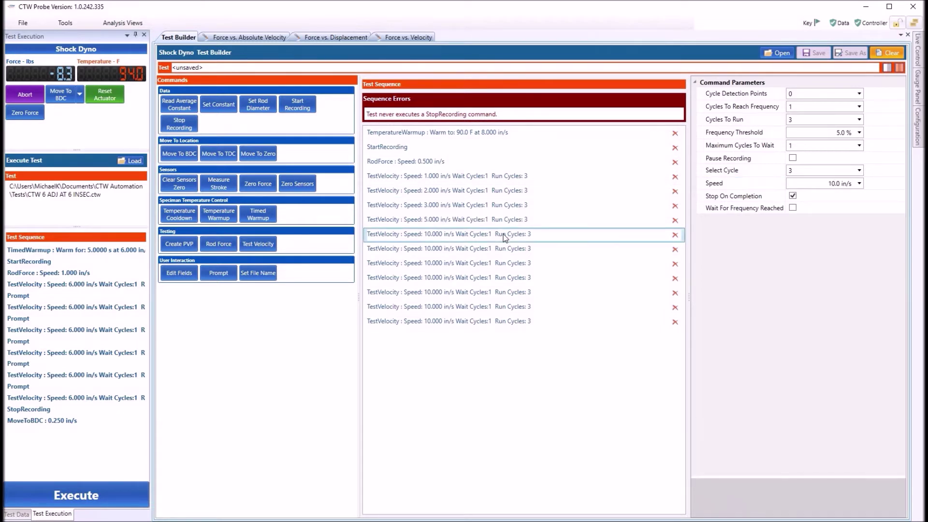
Step: Set the fifth velocity step to 7.5 in/s and disable stopping on completion for the next
{"action": "left_click", "coordinate": [792, 195]}
{"action": "left_click", "coordinate": [836, 184]}
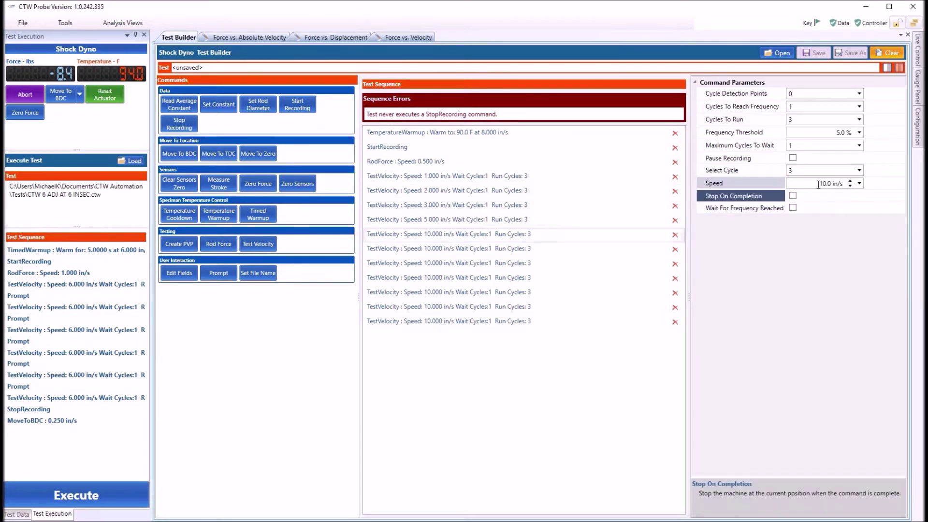
{"action": "type", "text": "7.5"}
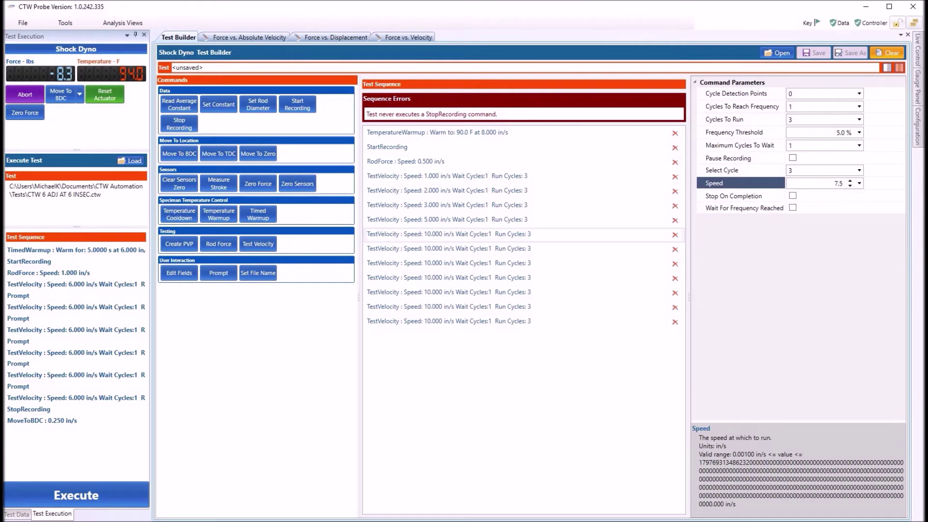
{"action": "left_click", "coordinate": [468, 248]}
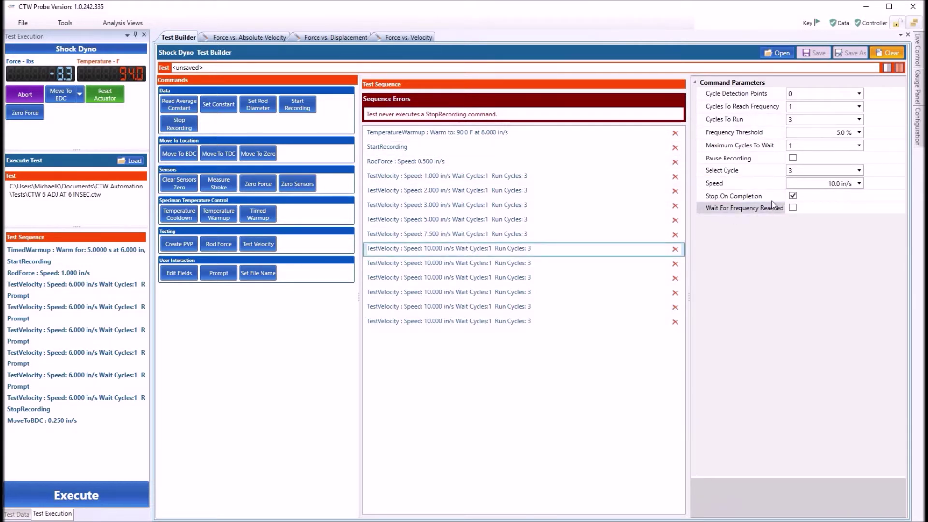
{"action": "left_click", "coordinate": [792, 196]}
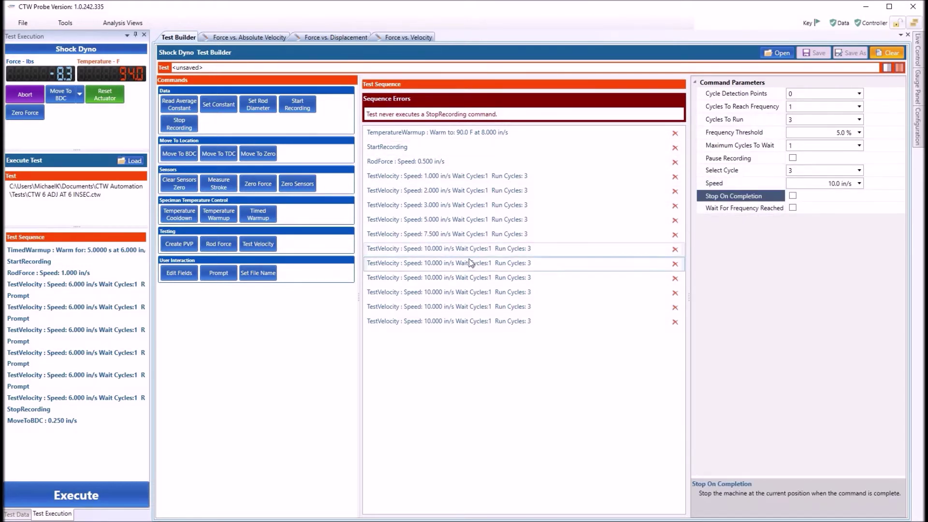
Step: Set the next two velocity steps to 12 and 15 in/s without stopping on completion
{"action": "left_click", "coordinate": [468, 263]}
{"action": "left_click", "coordinate": [792, 196]}
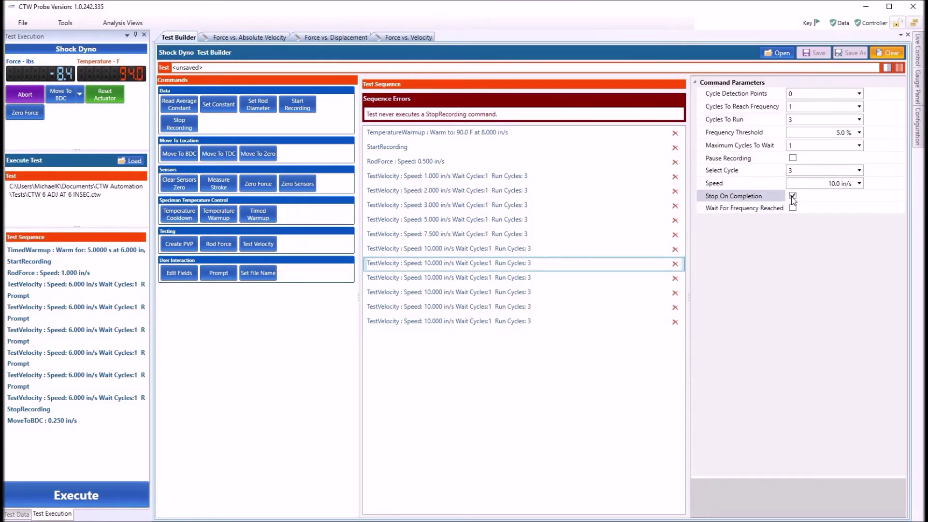
{"action": "left_click", "coordinate": [821, 183]}
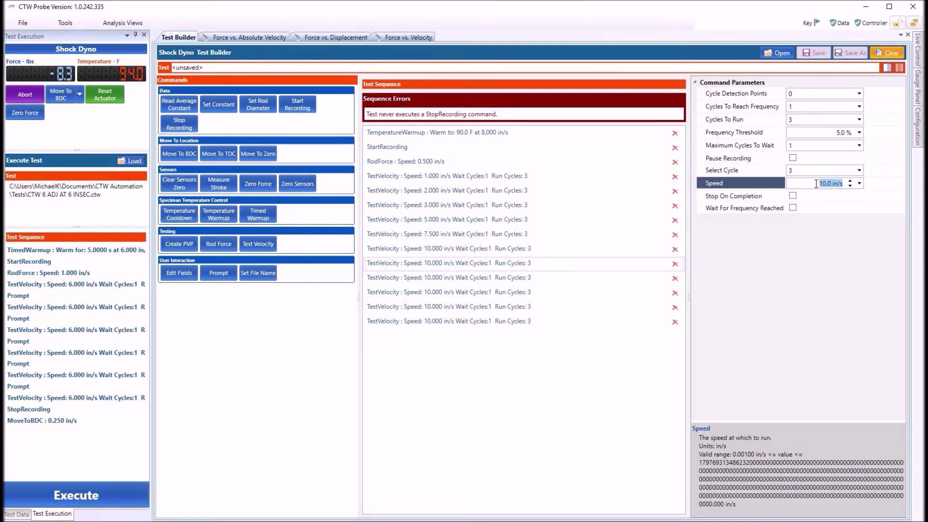
{"action": "type", "text": "12"}
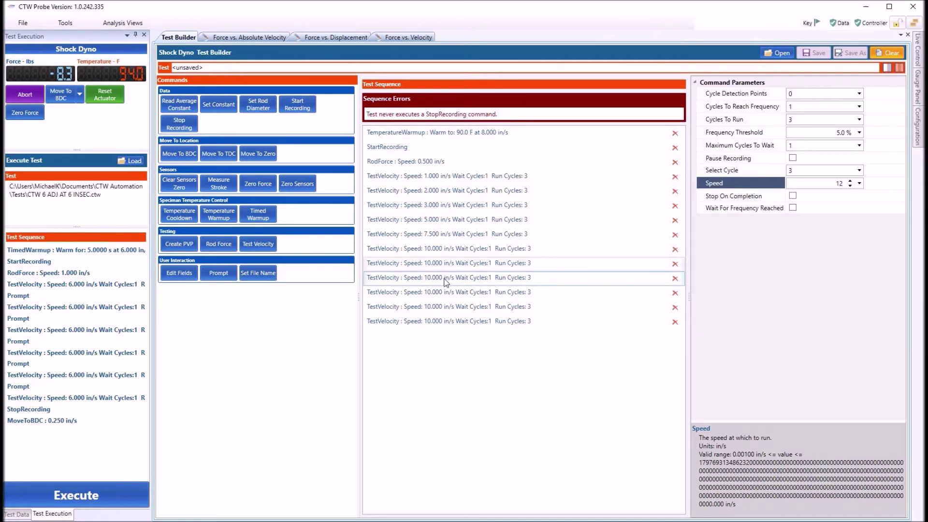
{"action": "left_click", "coordinate": [445, 281]}
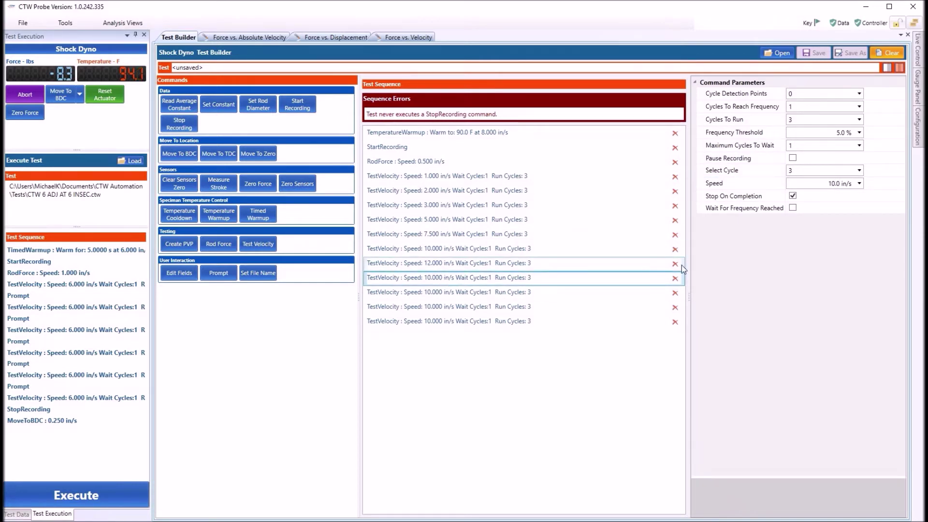
{"action": "left_click", "coordinate": [792, 196]}
{"action": "left_click", "coordinate": [792, 195]}
{"action": "left_click", "coordinate": [818, 184]}
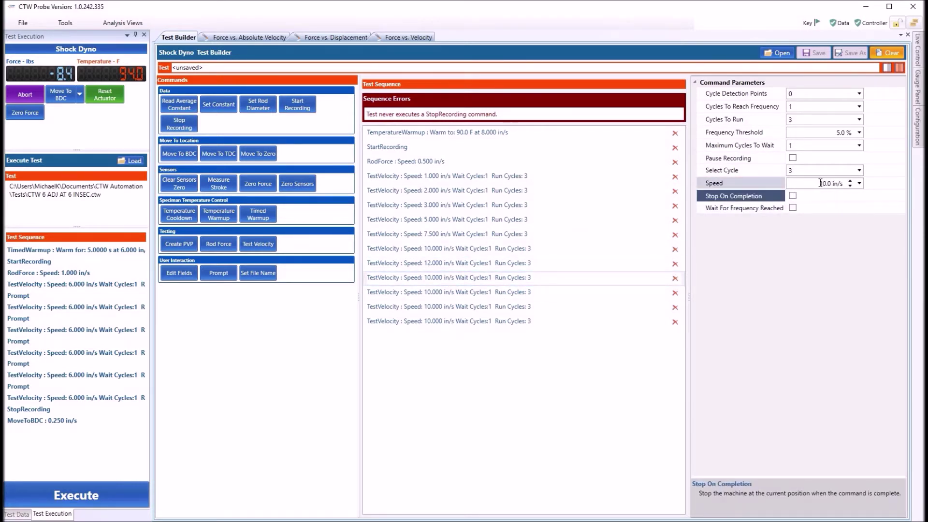
{"action": "type", "text": "15"}
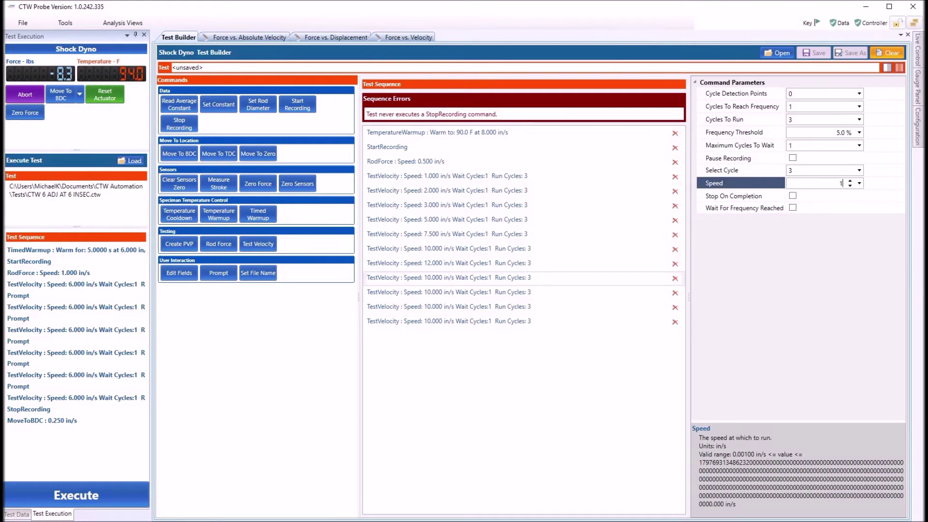
{"action": "left_click", "coordinate": [513, 293]}
Step: Set the following step to 20 in/s and delete the two leftover 10 in/s steps
{"action": "left_click", "coordinate": [792, 195]}
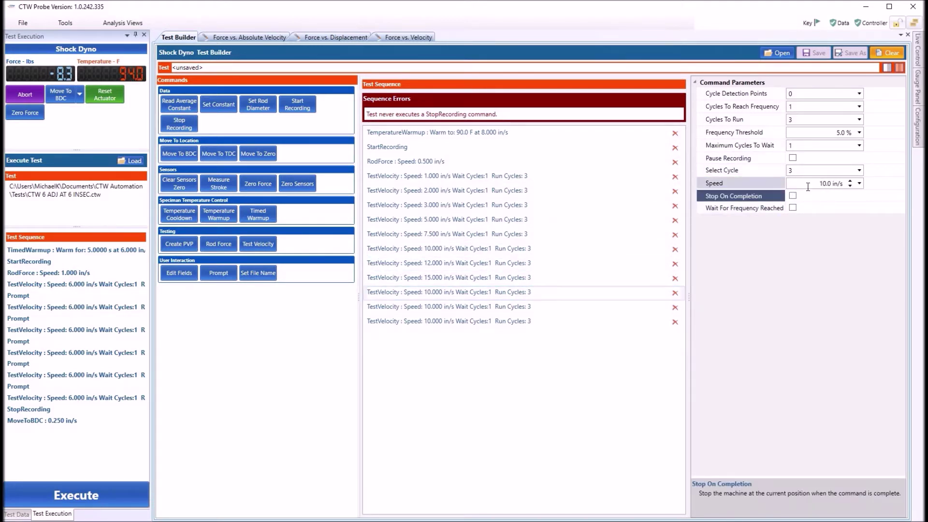
{"action": "left_click", "coordinate": [810, 183]}
{"action": "type", "text": "20"}
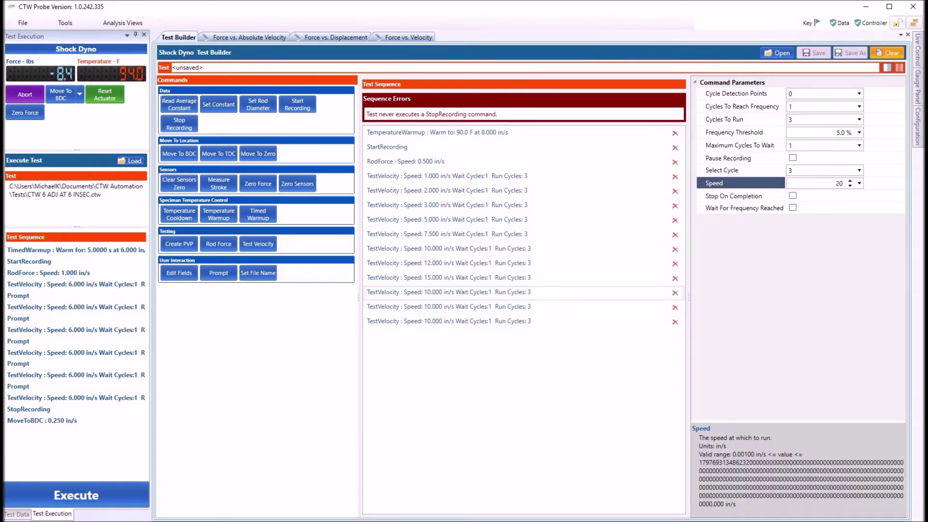
{"action": "left_click", "coordinate": [483, 307]}
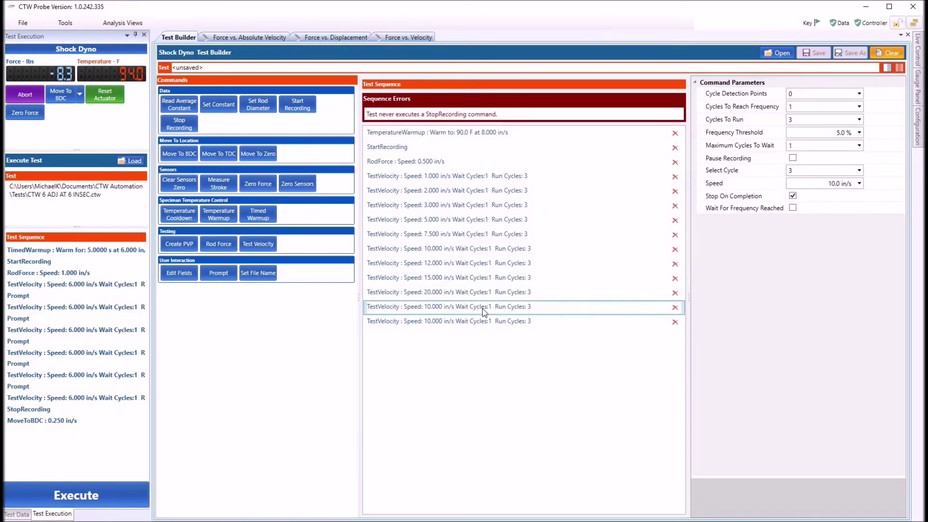
{"action": "left_click", "coordinate": [675, 307]}
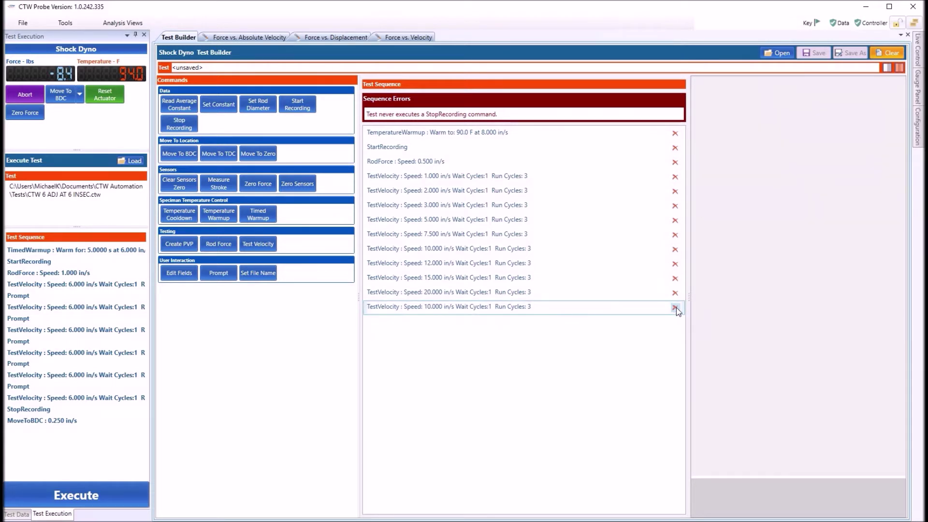
{"action": "left_click", "coordinate": [675, 307]}
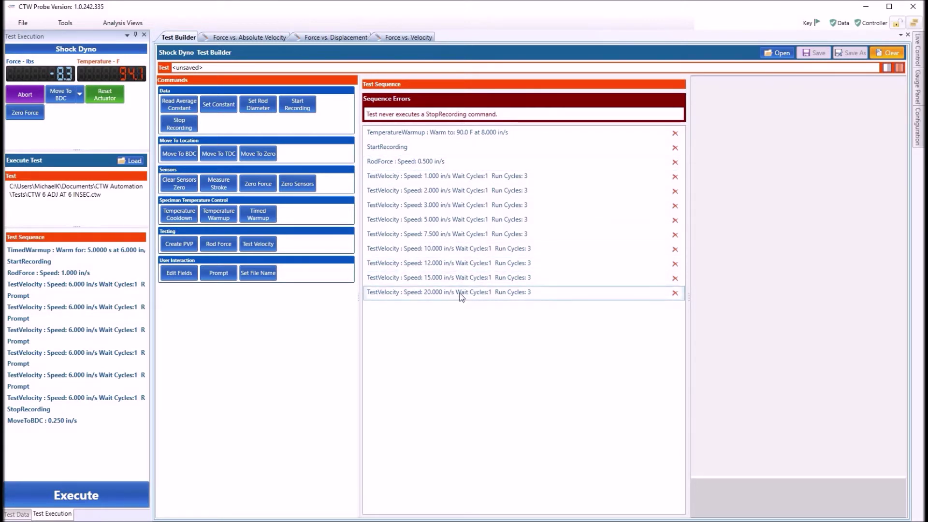
Step: Append CreatePVP, StopRecording and MoveToBDC (0.250 in/s) steps to close the sequence
{"action": "left_click", "coordinate": [177, 244]}
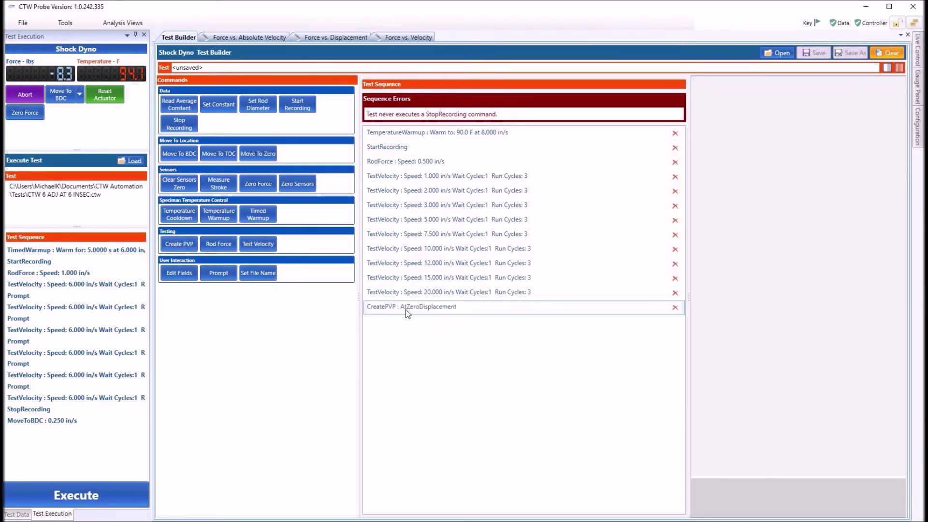
{"action": "left_click", "coordinate": [176, 129]}
{"action": "left_click", "coordinate": [174, 151]}
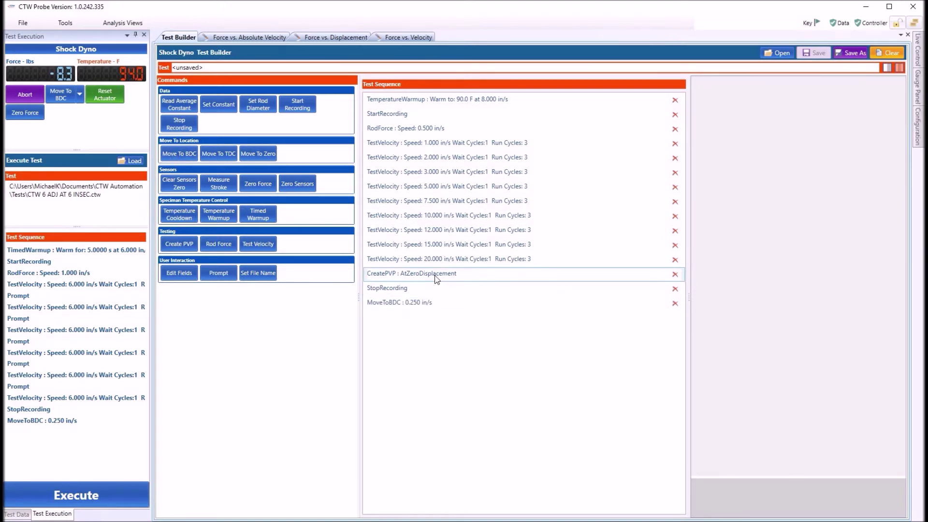
Step: Choose CenteredAtZeroDisplacement as the CreatePVP step's PVP calculation, with a 0.1 in window
{"action": "left_click", "coordinate": [412, 273]}
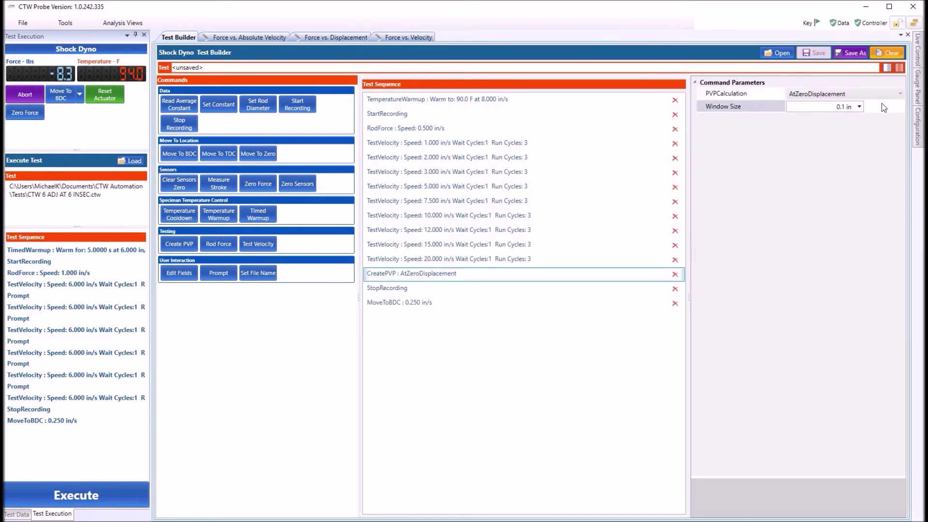
{"action": "left_click", "coordinate": [900, 95]}
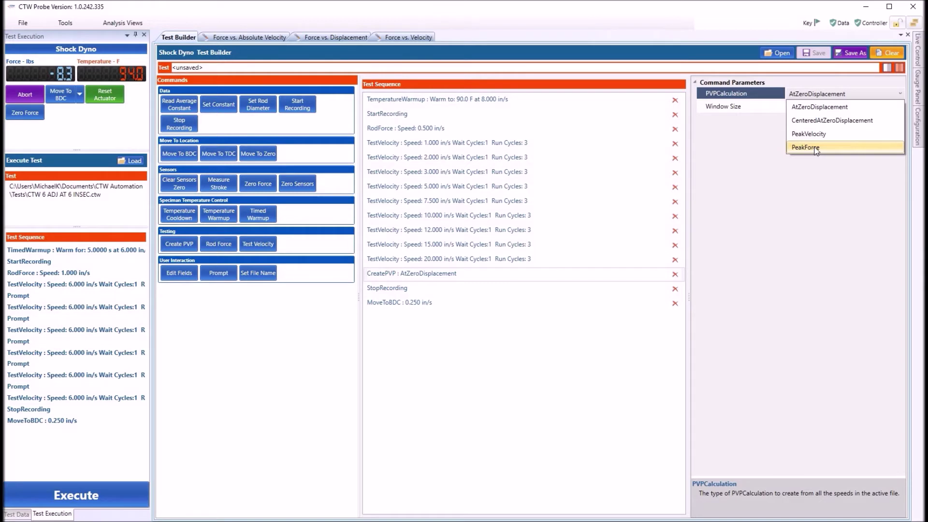
{"action": "left_click", "coordinate": [831, 120]}
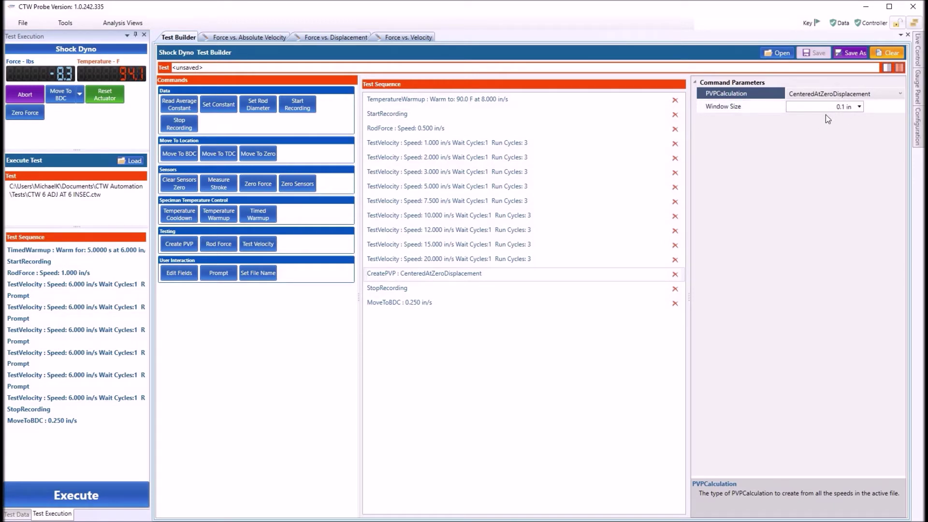
{"action": "left_click", "coordinate": [900, 94]}
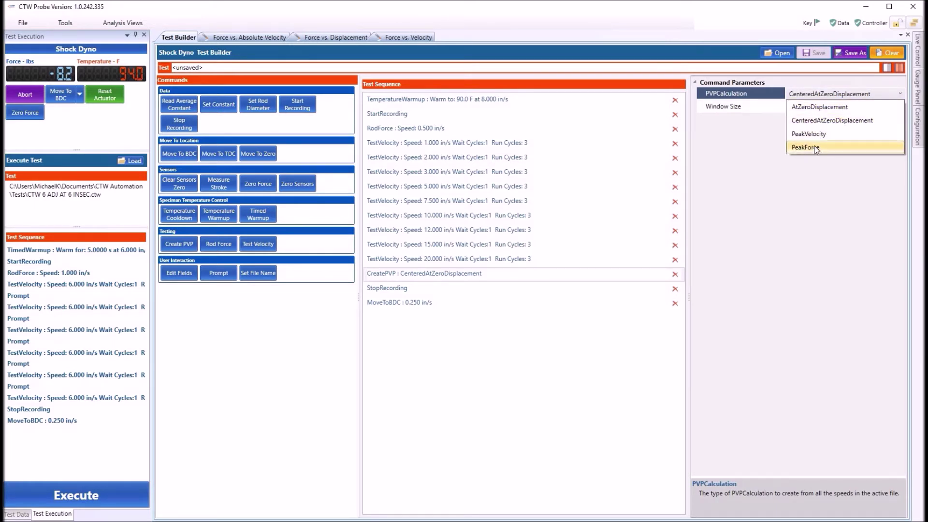
{"action": "left_click", "coordinate": [809, 125]}
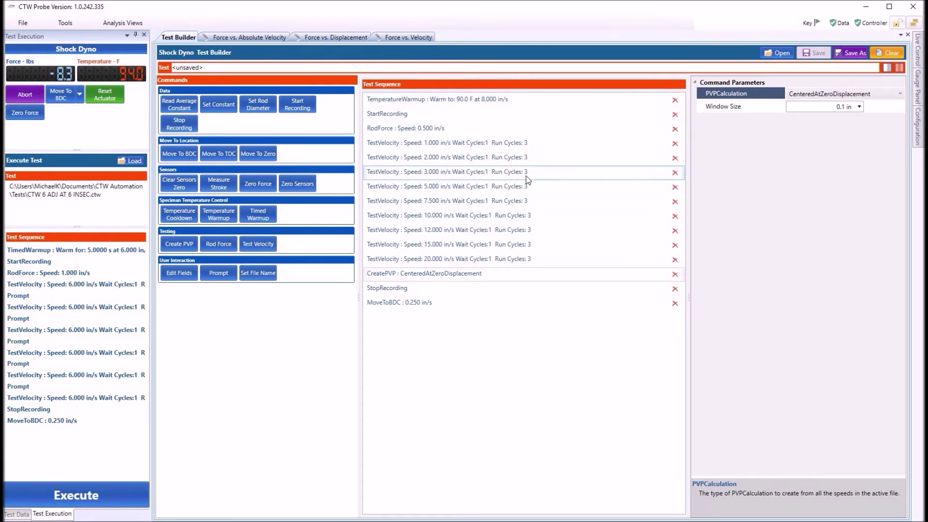
{"action": "left_click", "coordinate": [507, 144]}
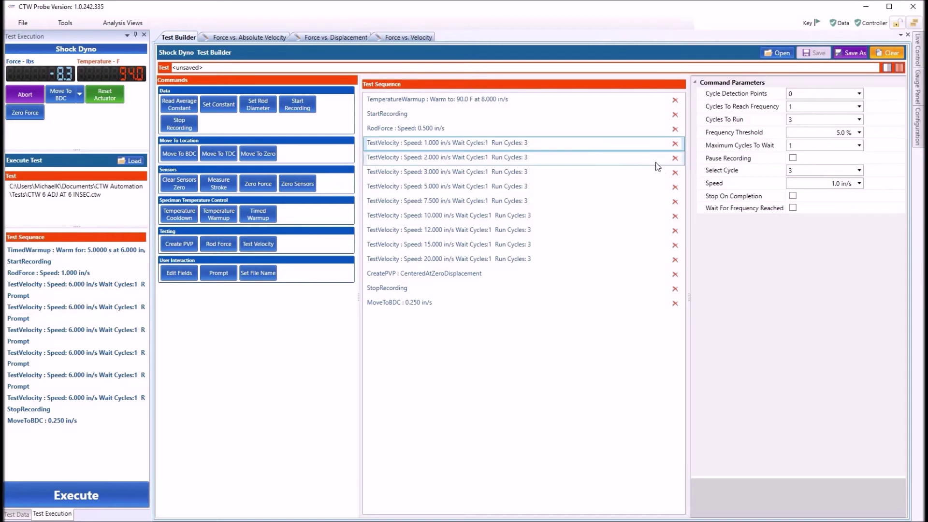
Step: Cut the 1 and 2 in/s velocity steps to one run cycle with Select Cycle 1
{"action": "left_click", "coordinate": [850, 122]}
{"action": "left_click", "coordinate": [849, 121]}
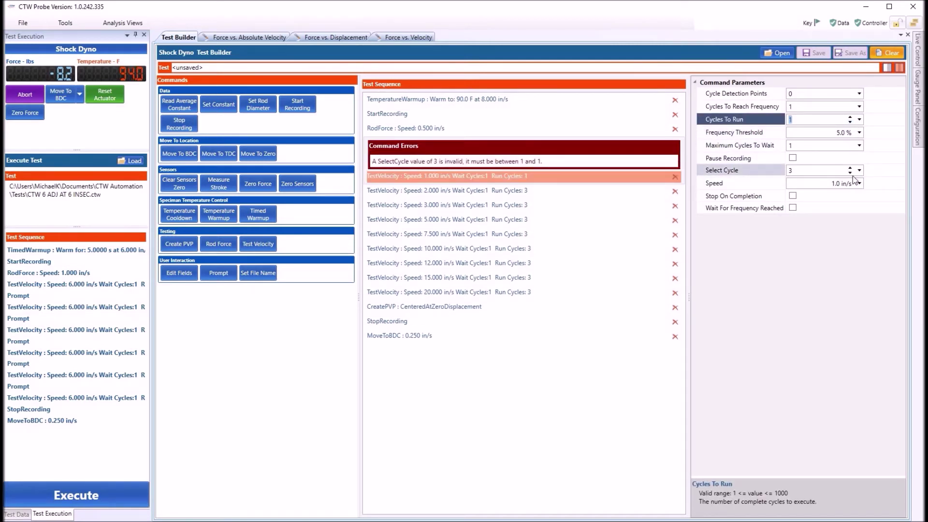
{"action": "left_click", "coordinate": [850, 172]}
{"action": "left_click", "coordinate": [849, 173]}
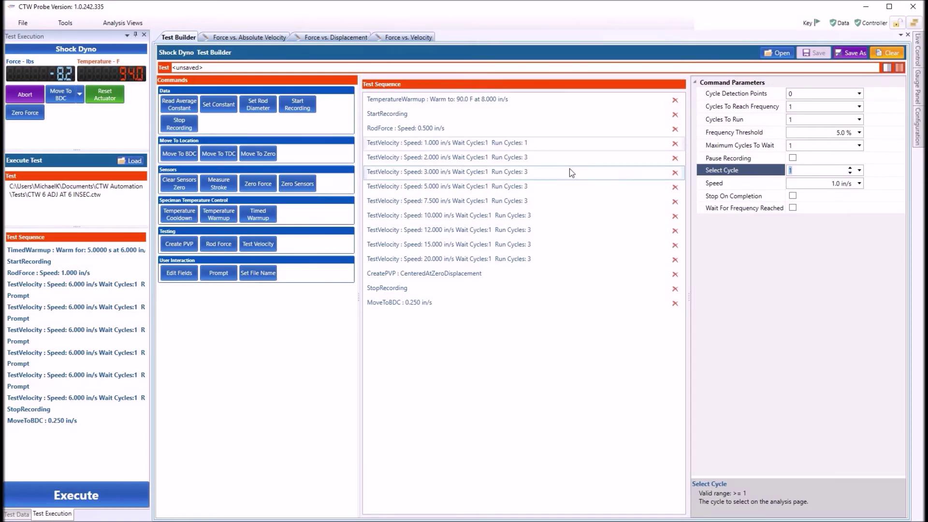
{"action": "left_click", "coordinate": [530, 160]}
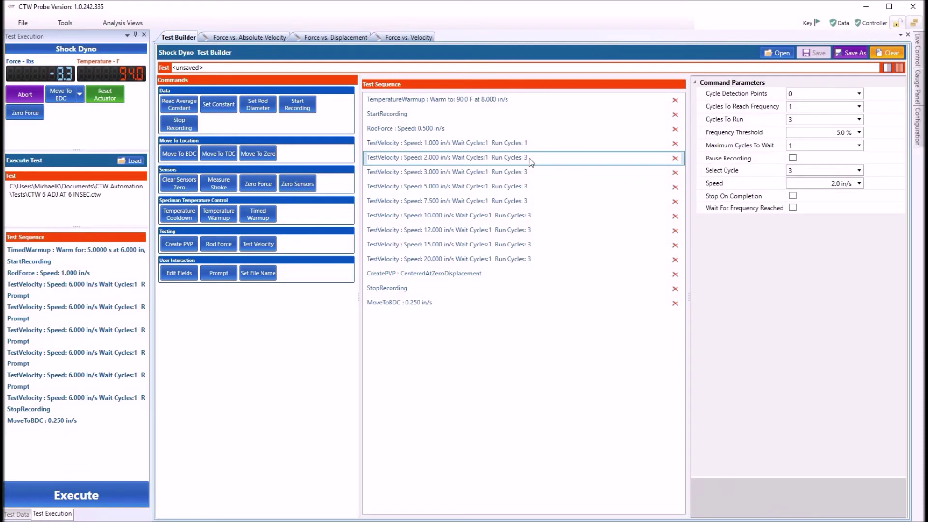
{"action": "left_click", "coordinate": [849, 122]}
{"action": "left_click", "coordinate": [850, 122]}
{"action": "left_click", "coordinate": [849, 172]}
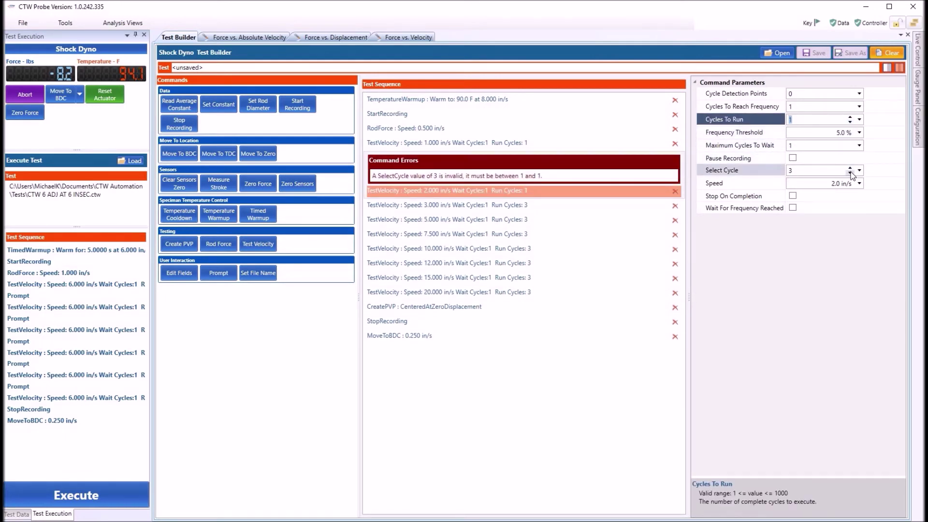
{"action": "left_click", "coordinate": [850, 173]}
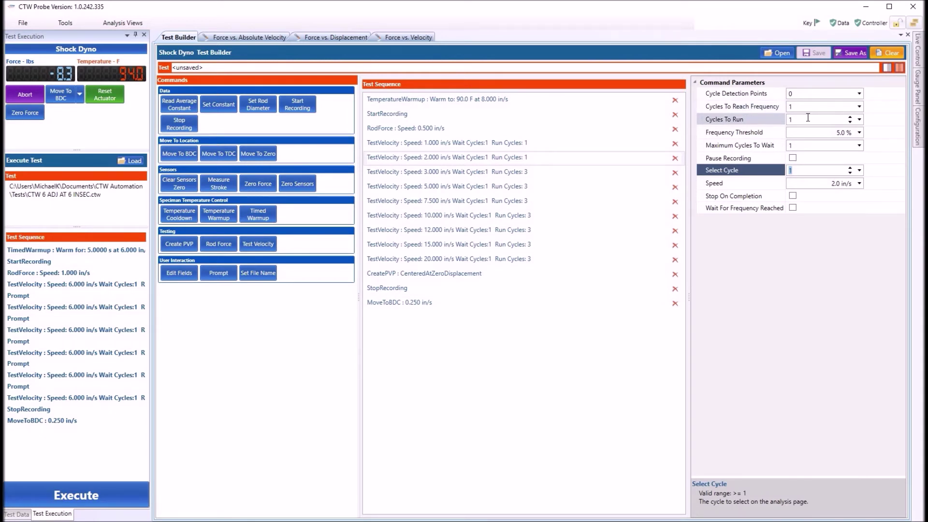
Step: Reduce the 3 and 5 in/s velocity steps to one run cycle with Select Cycle 1
{"action": "left_click", "coordinate": [460, 173]}
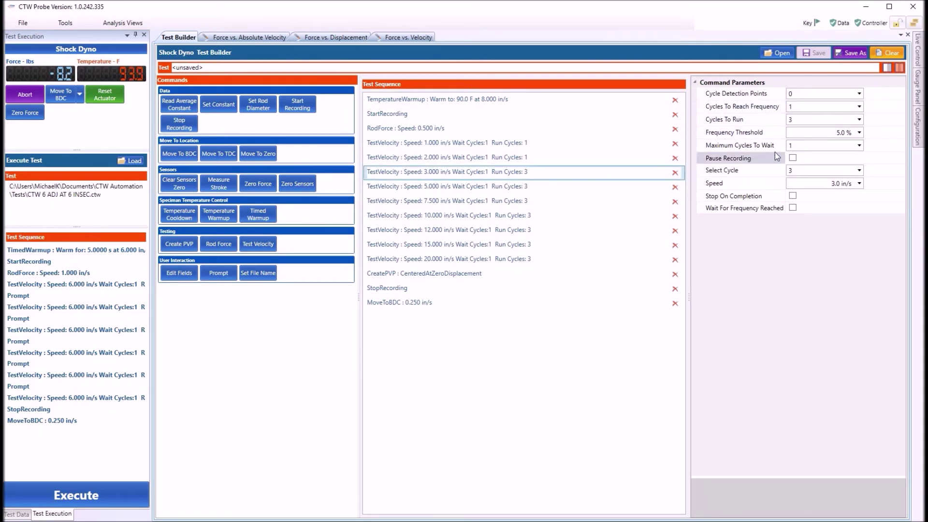
{"action": "left_click", "coordinate": [850, 122]}
{"action": "left_click", "coordinate": [850, 123]}
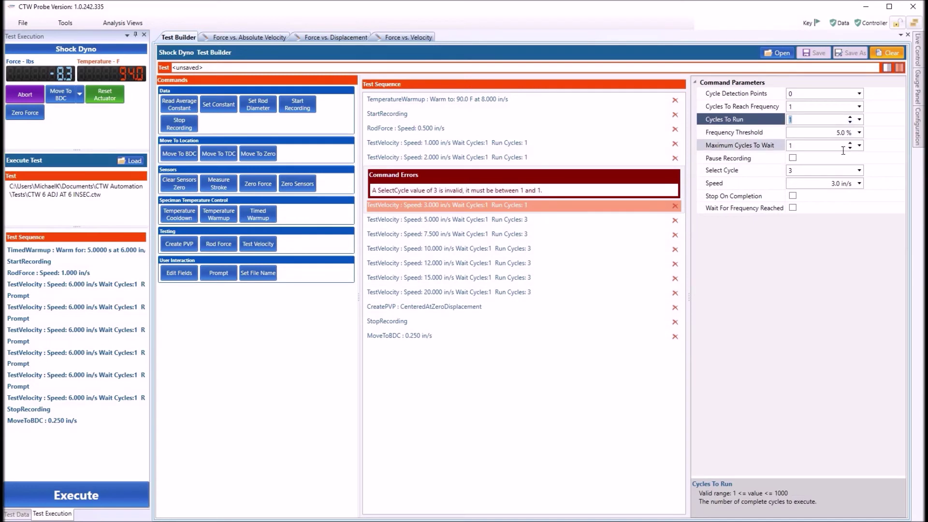
{"action": "left_click", "coordinate": [850, 173]}
{"action": "left_click", "coordinate": [849, 173]}
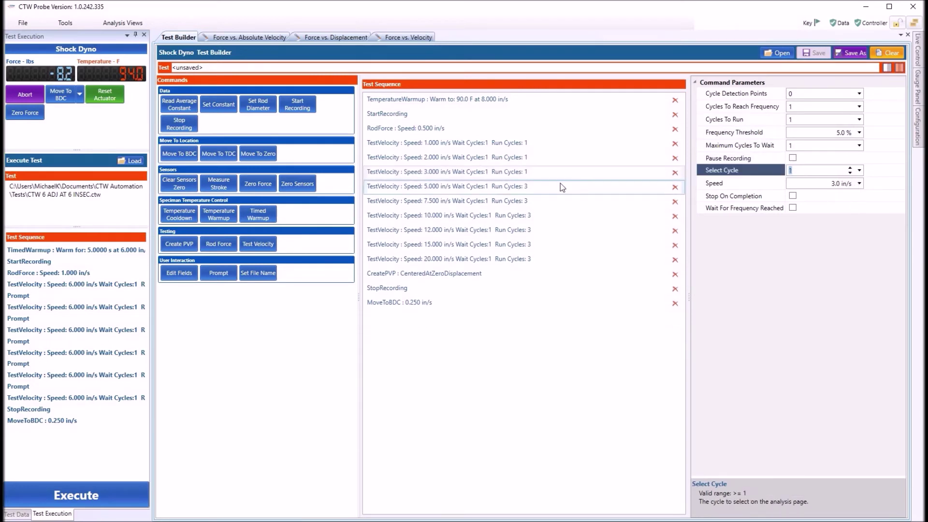
{"action": "left_click", "coordinate": [468, 187]}
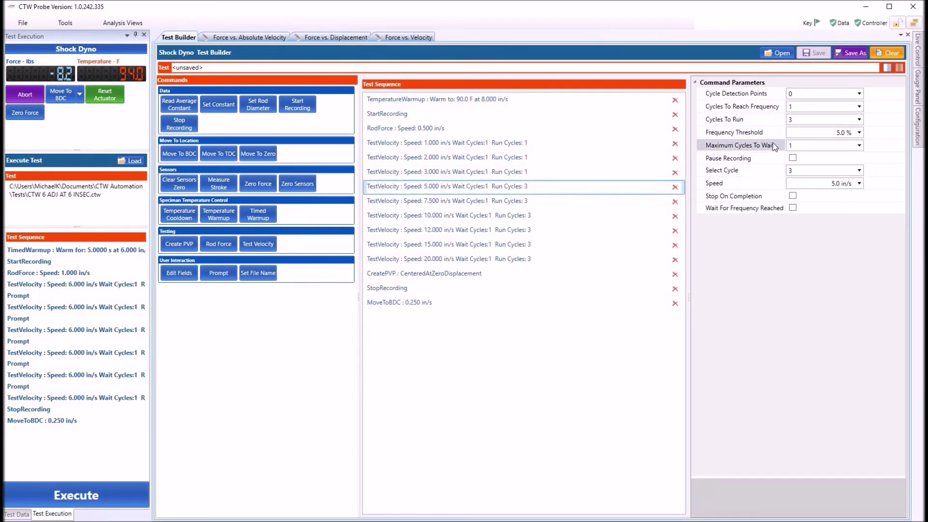
{"action": "left_click", "coordinate": [850, 122]}
{"action": "left_click", "coordinate": [850, 122]}
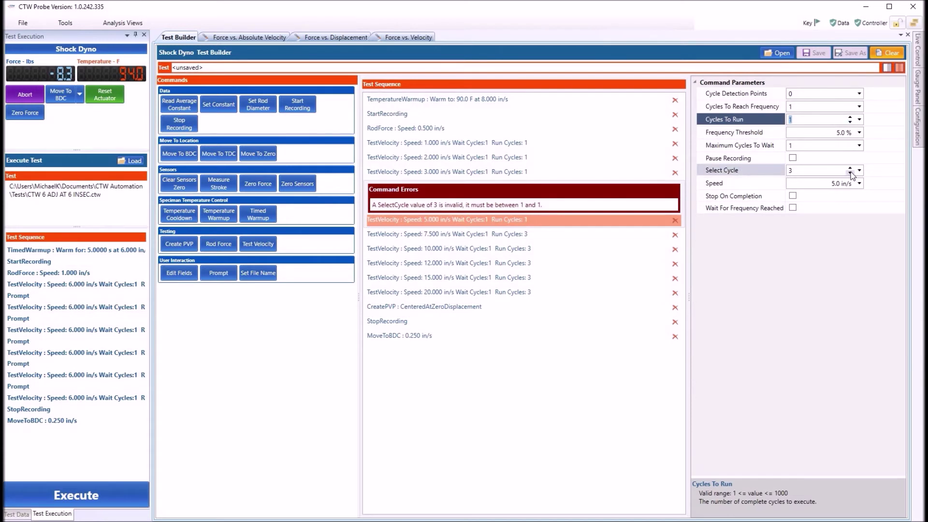
{"action": "left_click", "coordinate": [849, 173]}
{"action": "left_click", "coordinate": [850, 173]}
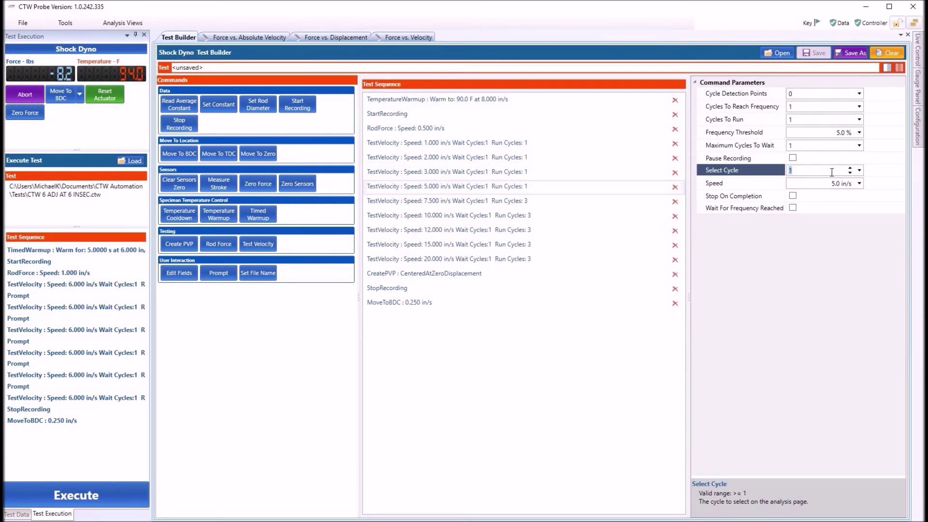
Step: Drop the 7.5 in/s step to two run cycles, lowering Select Cycle to clear the error
{"action": "left_click", "coordinate": [477, 200]}
{"action": "left_click", "coordinate": [850, 121]}
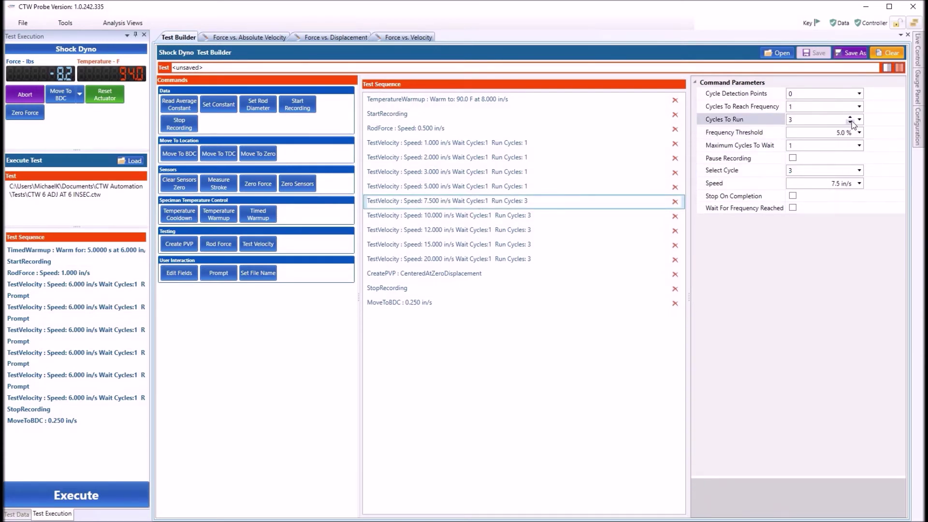
{"action": "left_click", "coordinate": [850, 121]}
{"action": "left_click", "coordinate": [850, 173]}
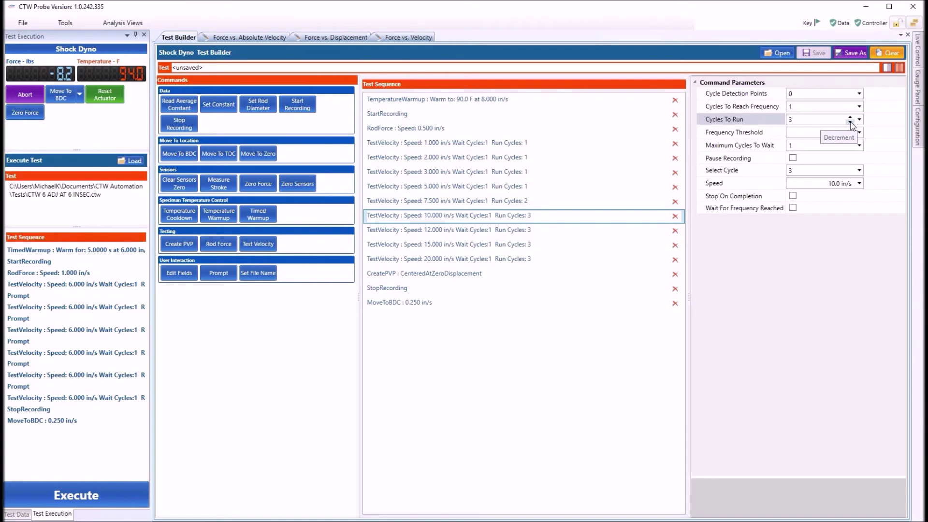
{"action": "left_click", "coordinate": [486, 233]}
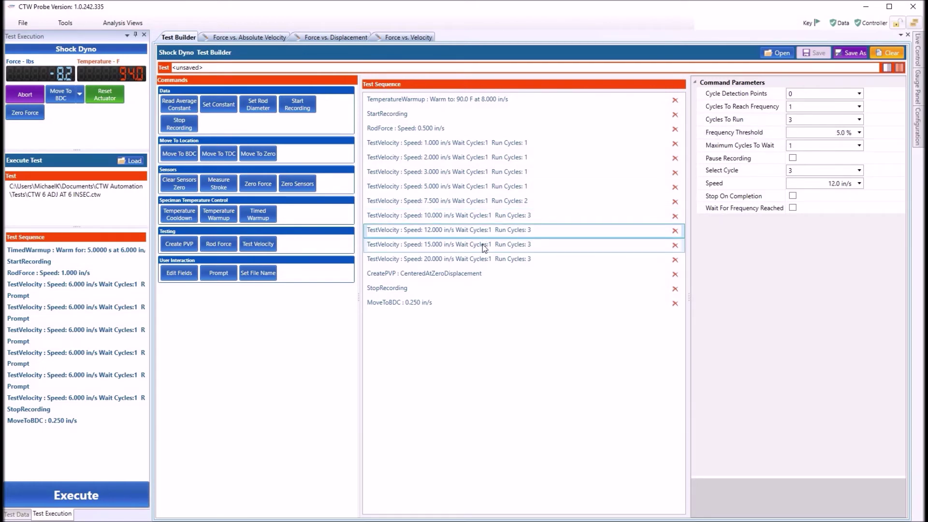
{"action": "left_click", "coordinate": [484, 248]}
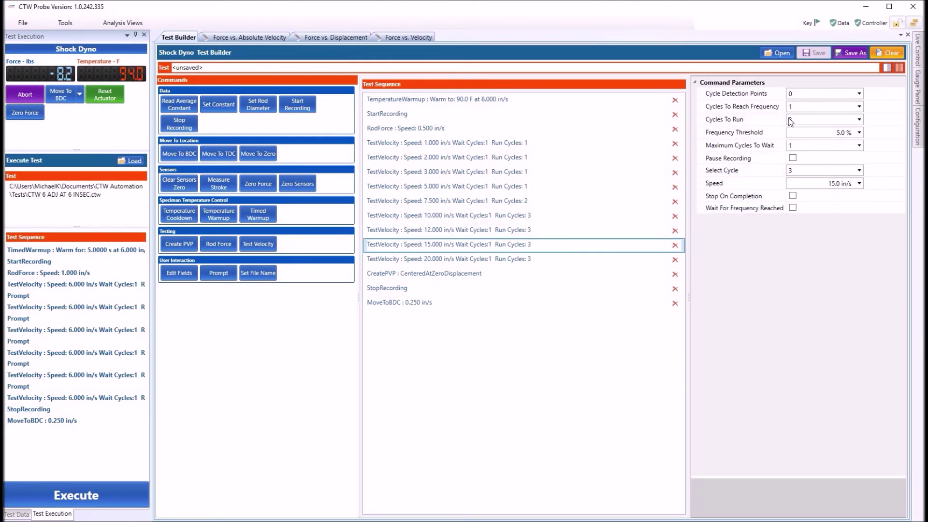
Step: Make the 15 in/s step wait for frequency reached, raising Maximum Cycles To Wait
{"action": "left_click", "coordinate": [806, 119]}
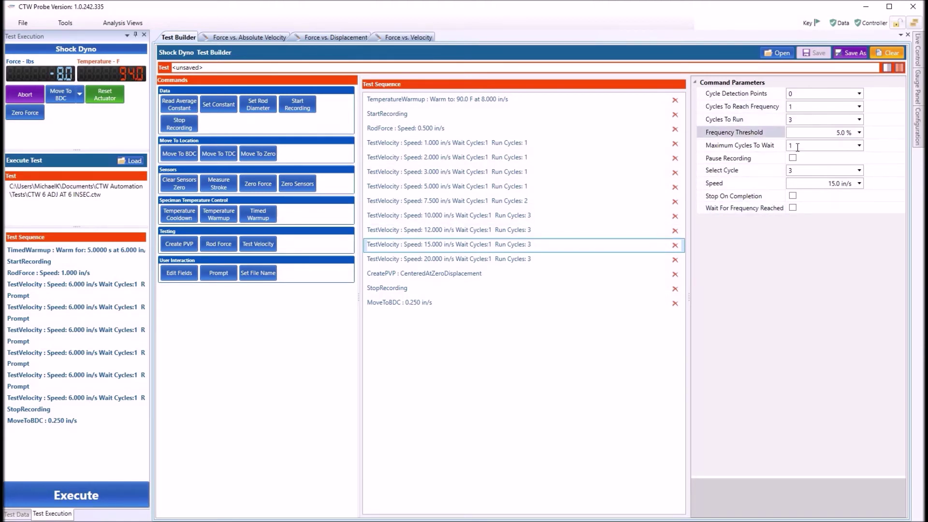
{"action": "left_click", "coordinate": [792, 208]}
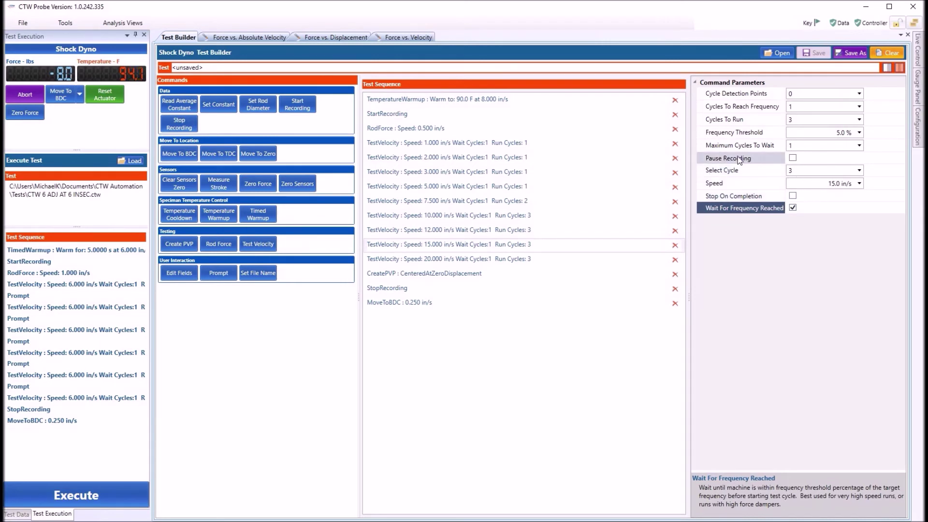
{"action": "left_click", "coordinate": [850, 143]}
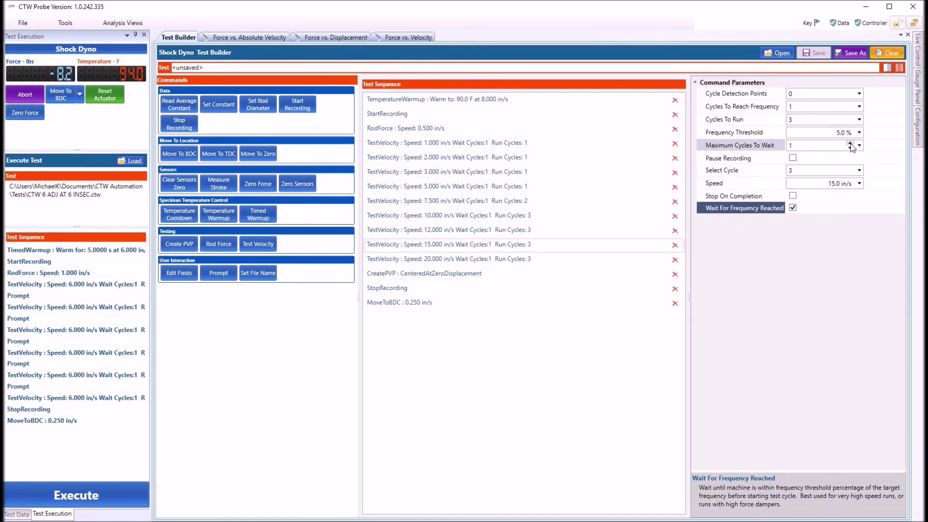
{"action": "left_click", "coordinate": [850, 144]}
{"action": "left_click", "coordinate": [850, 143]}
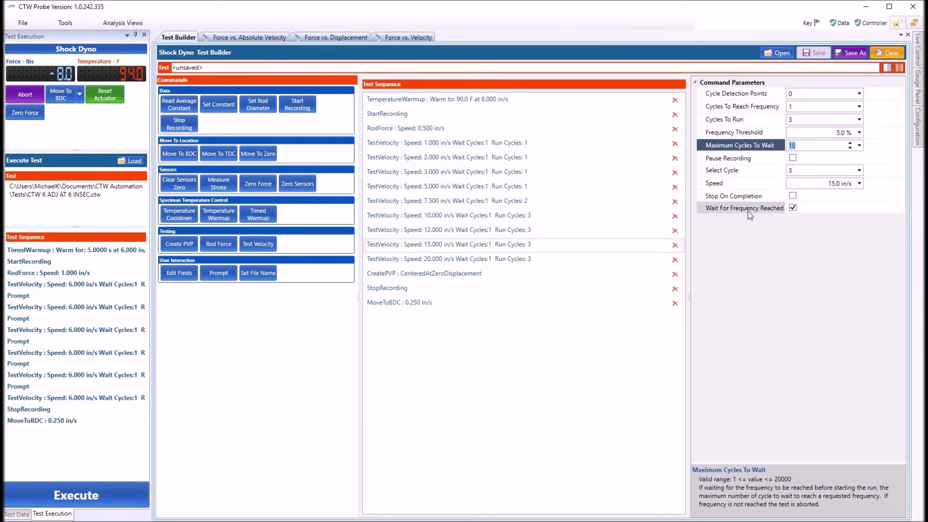
Step: Make the 20 in/s step wait for frequency reached, with up to 10 cycles to wait
{"action": "left_click", "coordinate": [489, 261]}
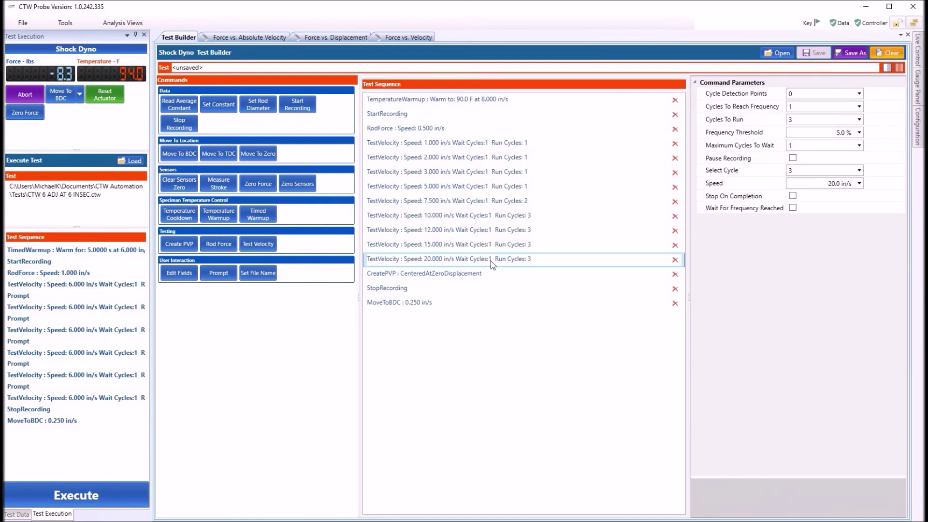
{"action": "left_click", "coordinate": [793, 208]}
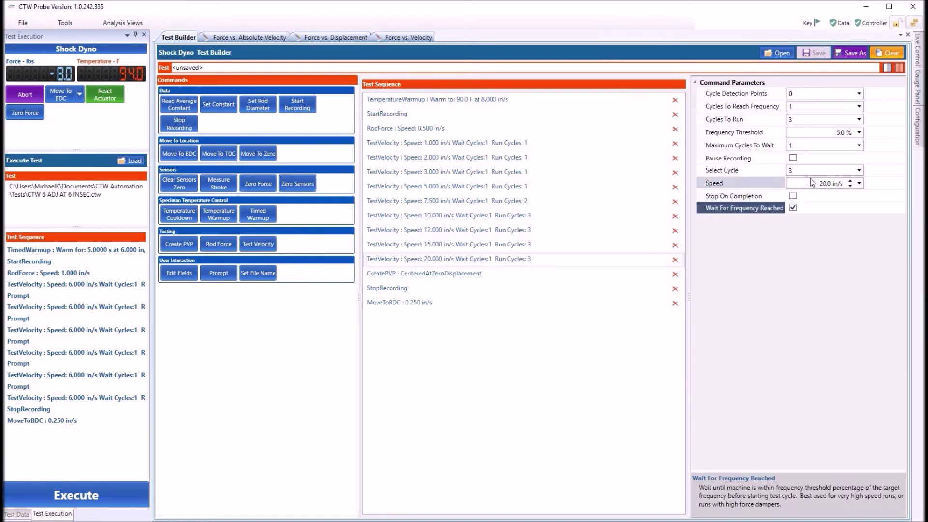
{"action": "left_click", "coordinate": [849, 143]}
{"action": "left_click", "coordinate": [849, 143]}
{"action": "left_click", "coordinate": [849, 143]}
{"action": "left_click", "coordinate": [849, 143]}
{"action": "left_click", "coordinate": [849, 143]}
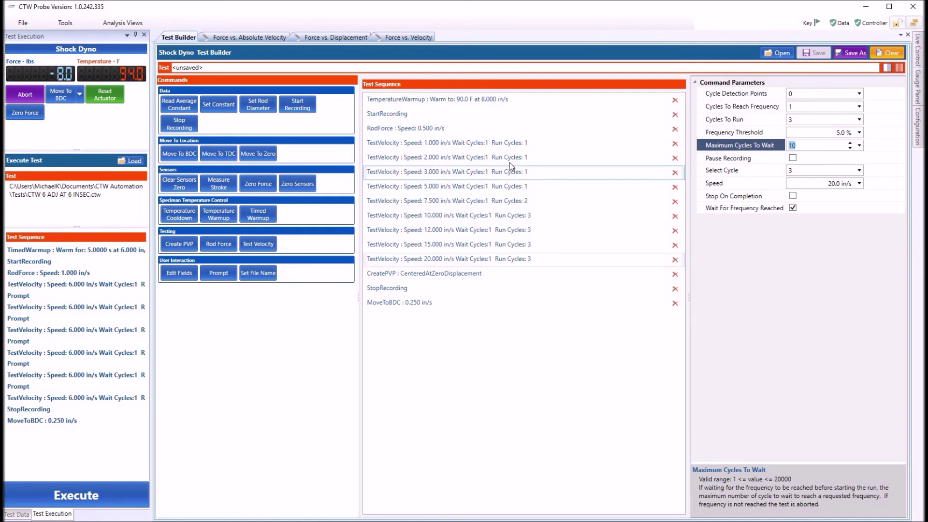
{"action": "left_click", "coordinate": [853, 55]}
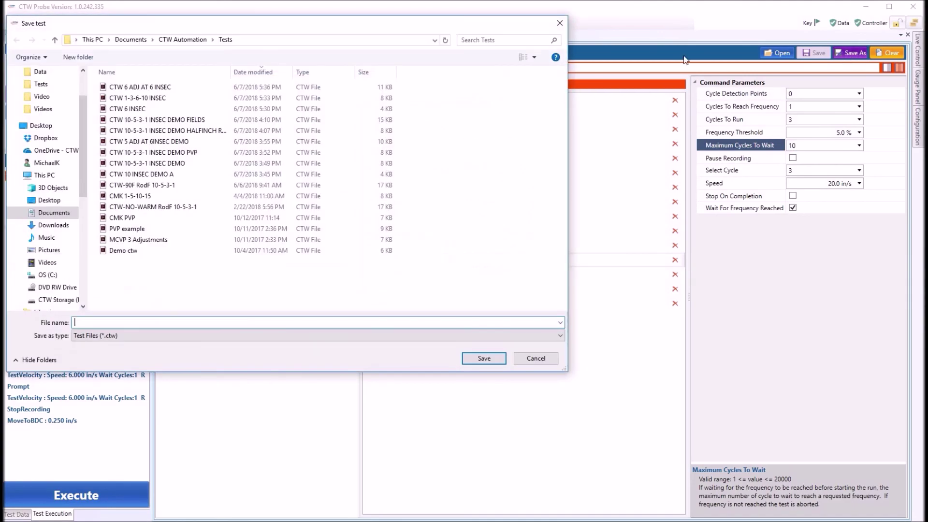
{"action": "left_click_drag", "start_coordinate": [320, 92], "coordinate": [268, 41]}
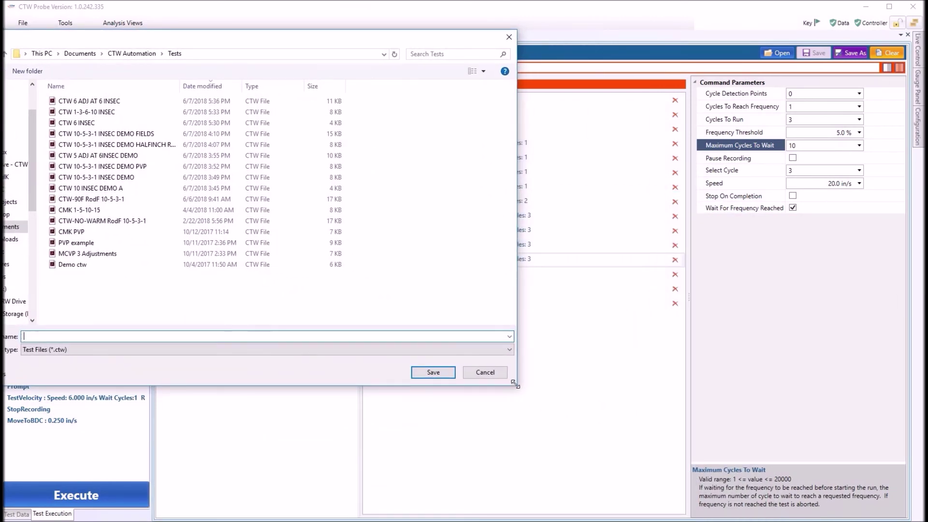
{"action": "left_click_drag", "start_coordinate": [513, 382], "coordinate": [342, 322]}
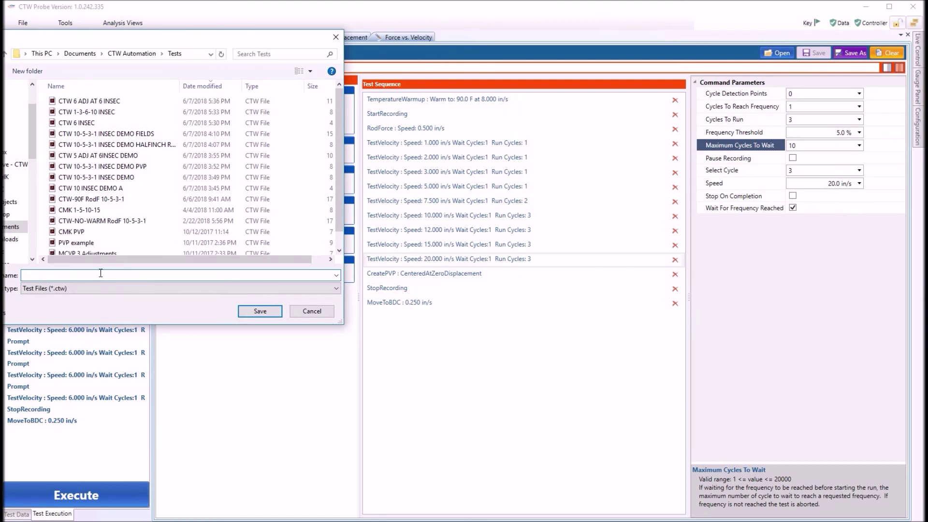
{"action": "type", "text": "CTW "}
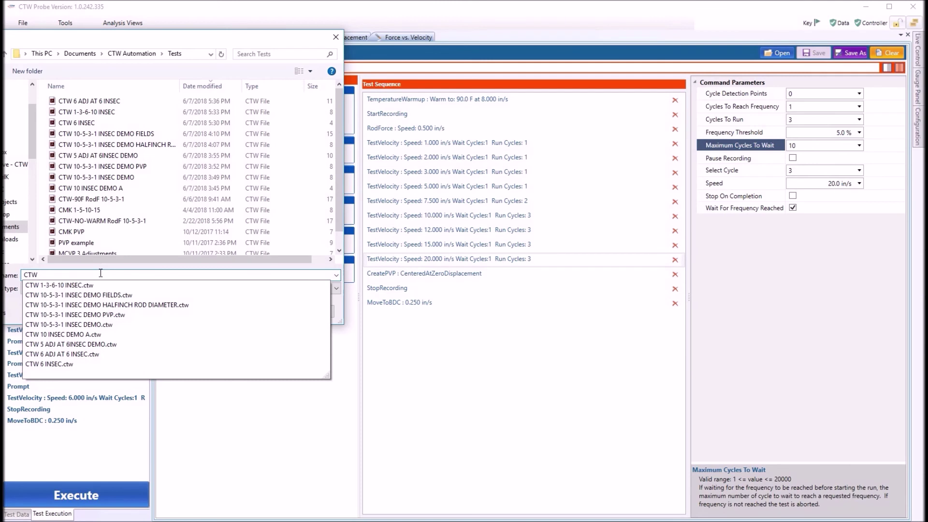
{"action": "type", "text": "PVP 1-2-3-"}
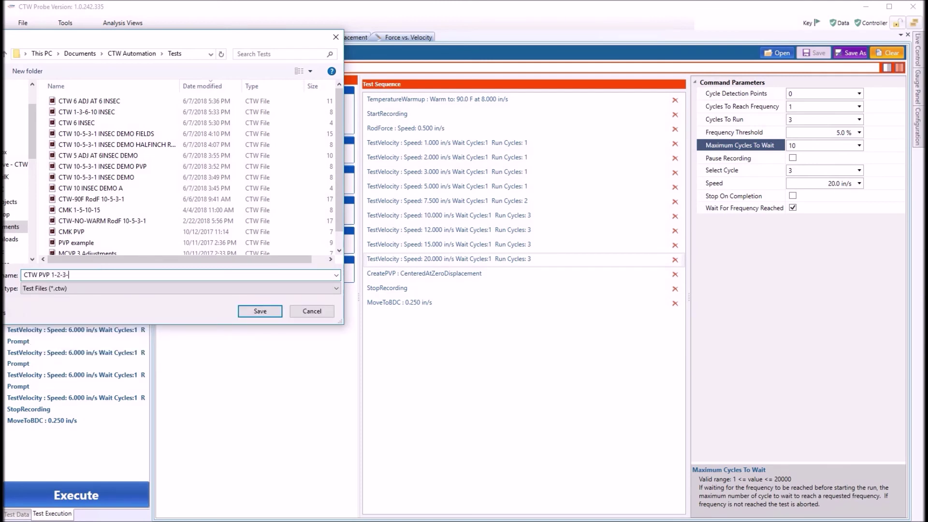
{"action": "type", "text": "5-7-10-12-15-20"}
{"action": "key", "text": "Return"}
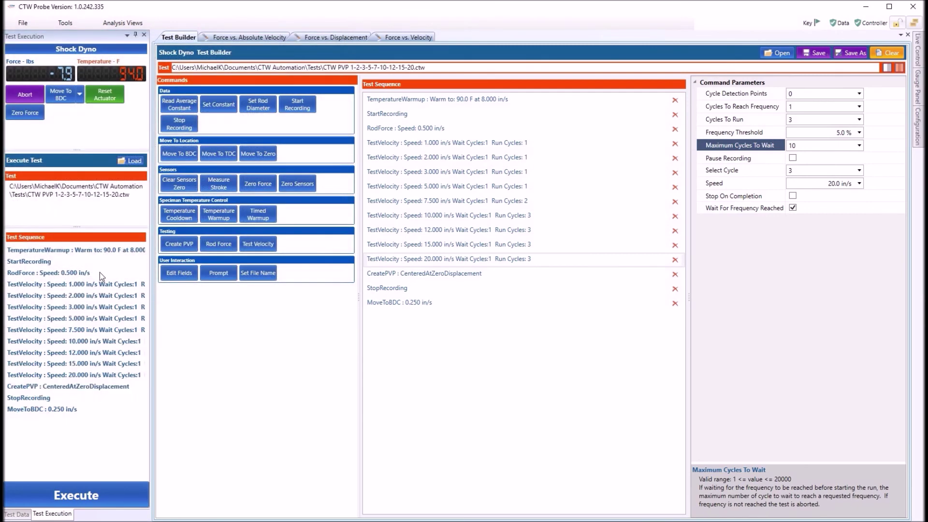